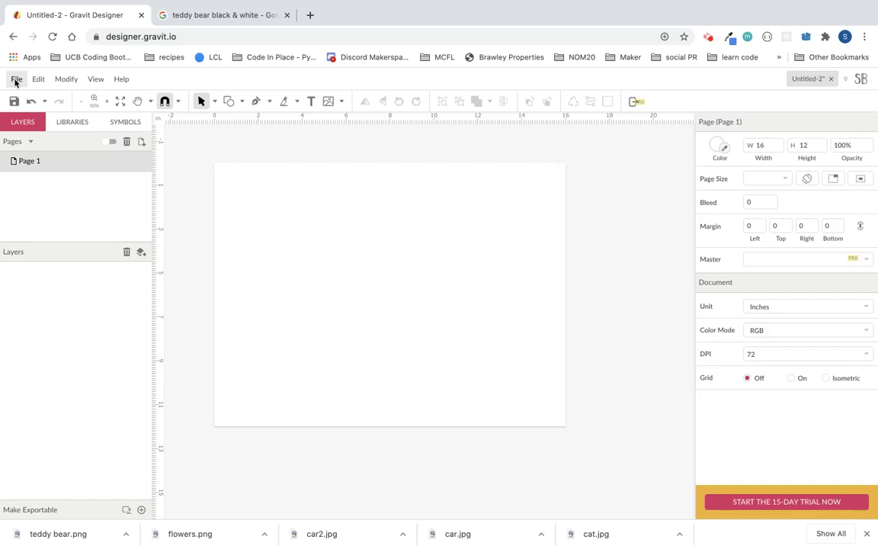
# Step: Place the image car.jpg from the Downloads folder onto the page
pyautogui.click(15, 79)
pyautogui.moveTo(63, 278)
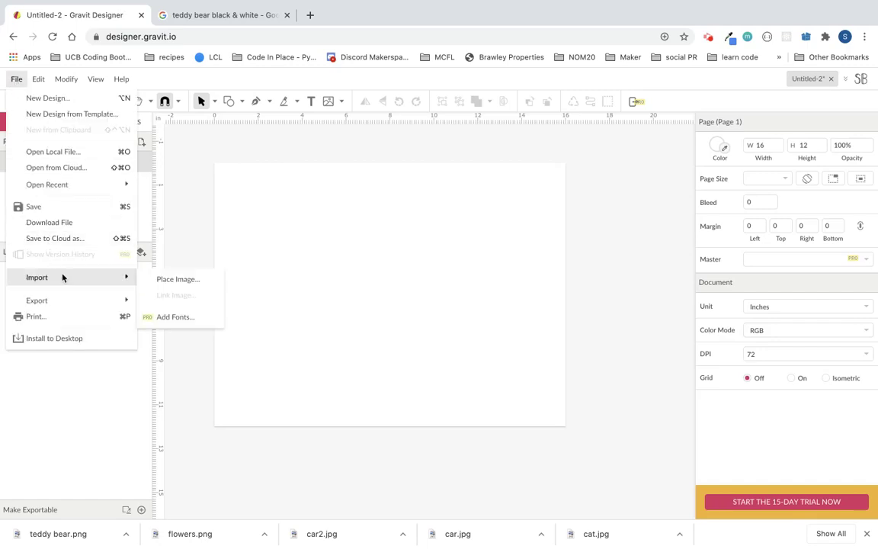
pyautogui.click(201, 280)
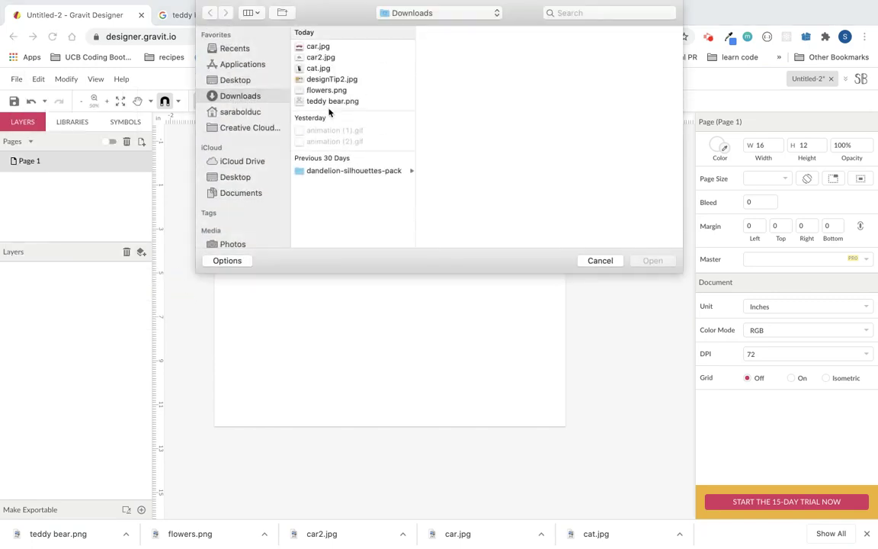
pyautogui.click(315, 47)
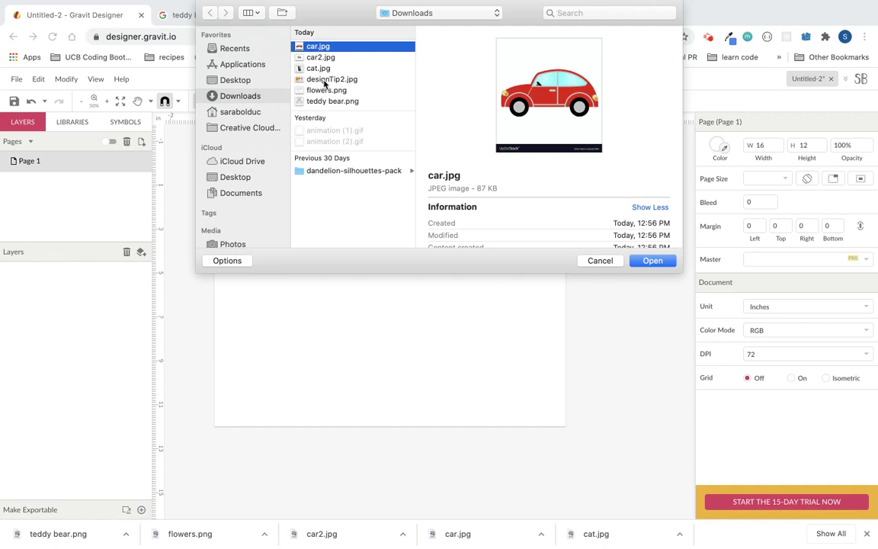
pyautogui.click(652, 261)
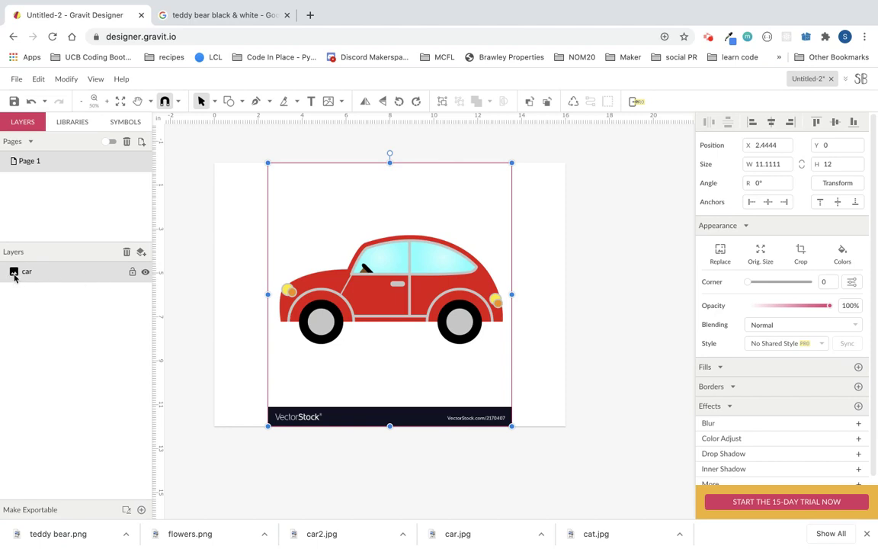
# Step: Vectorize the placed car image into editable paths
pyautogui.click(71, 80)
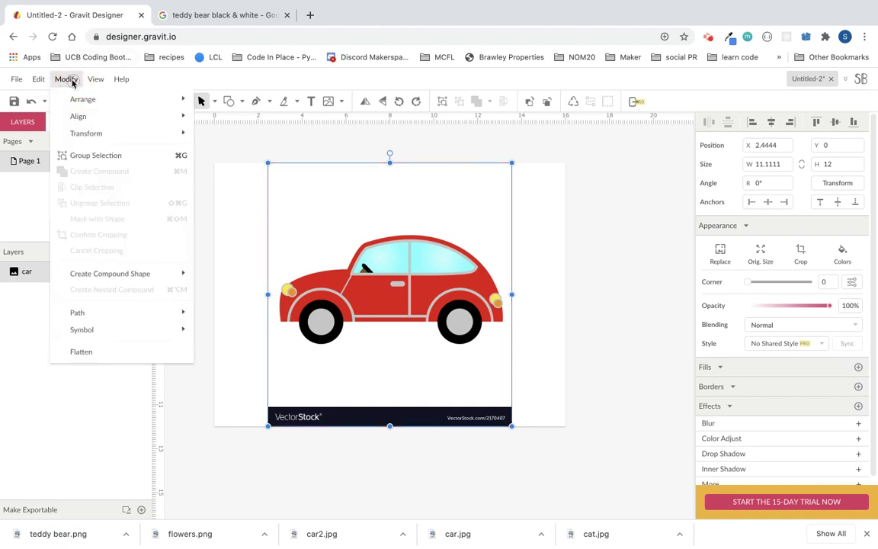
pyautogui.moveTo(153, 313)
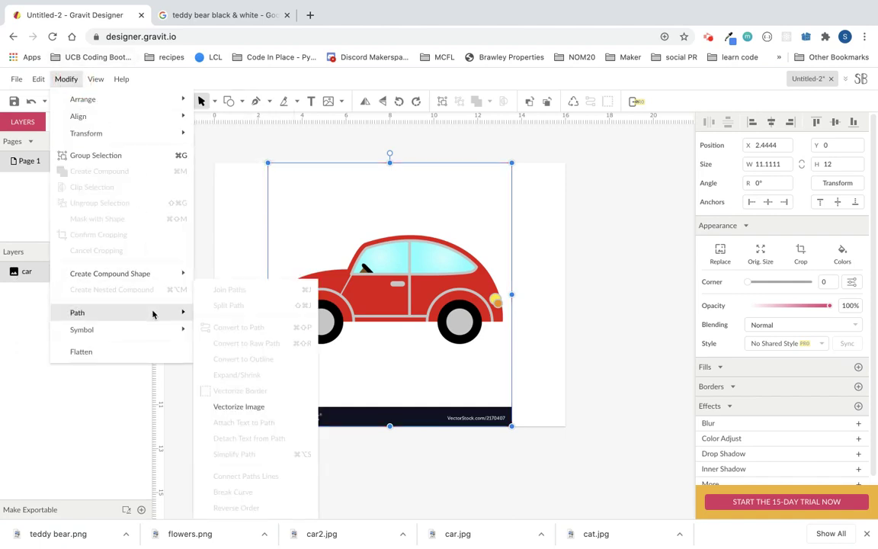
pyautogui.click(254, 408)
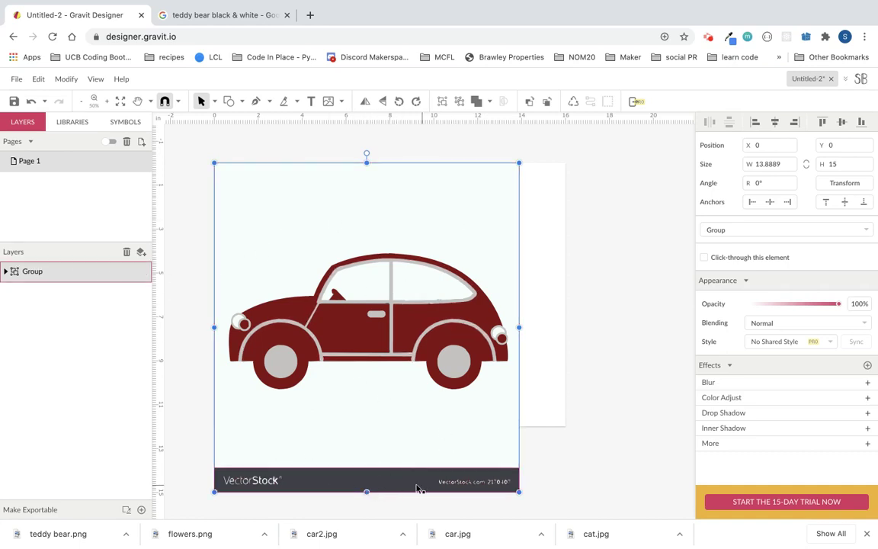
pyautogui.rightClick(75, 276)
pyautogui.click(122, 276)
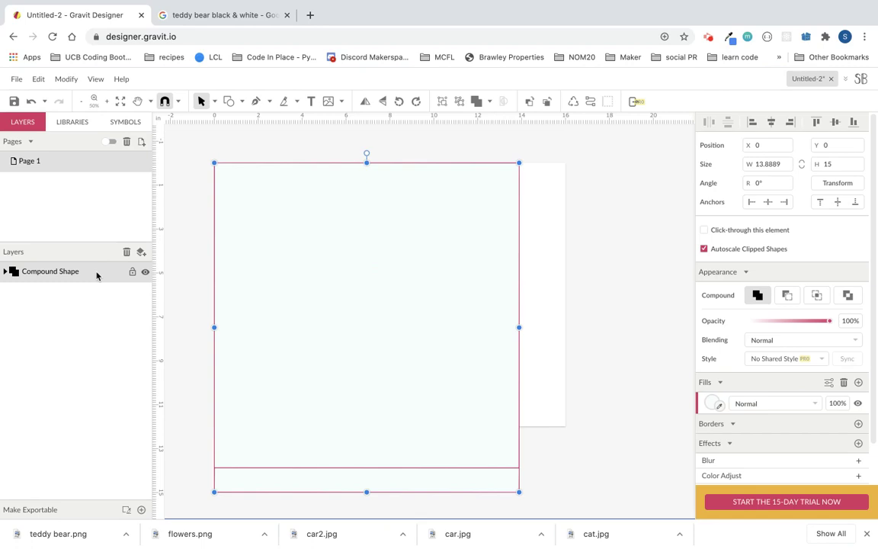
pyautogui.press('super+z')
# Step: Ungroup the vectorized car into its separate path layers and clear the selection
pyautogui.rightClick(95, 274)
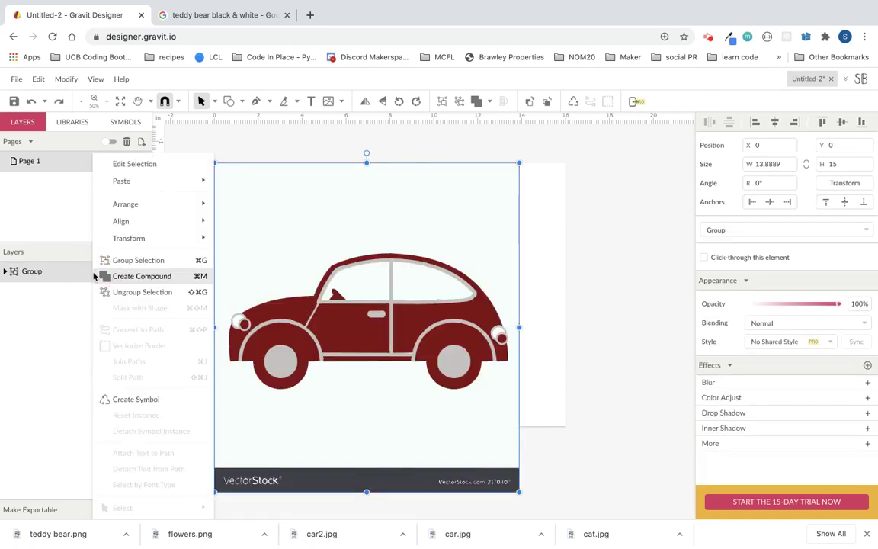
pyautogui.click(118, 292)
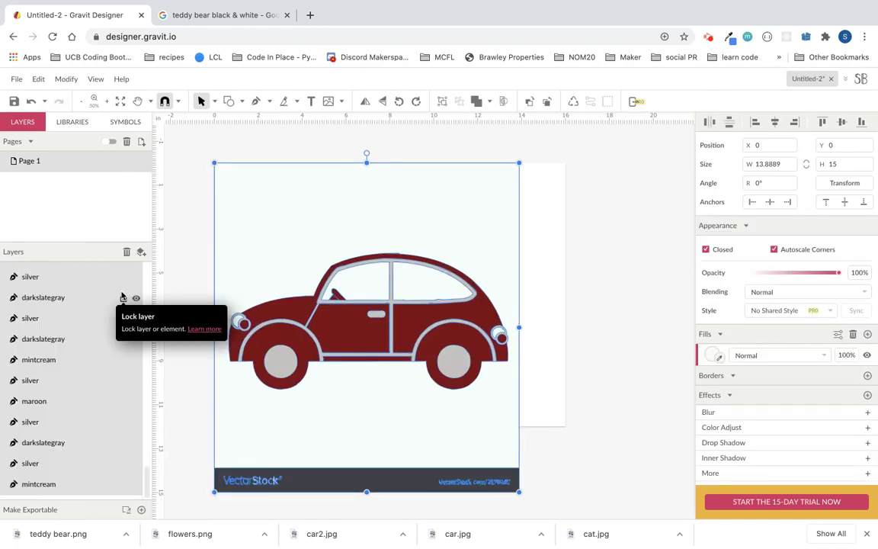
pyautogui.click(177, 310)
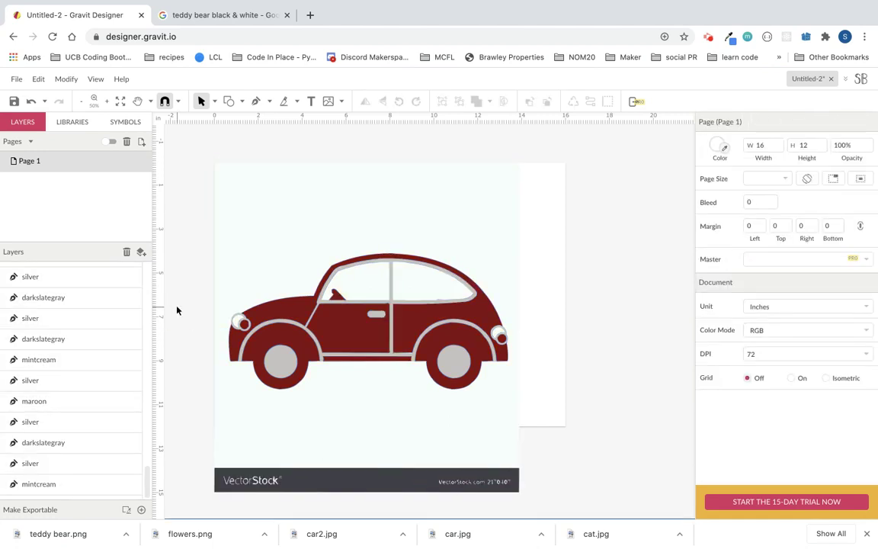
# Step: Delete the mintcream background behind the car and the dark VectorStock banner below it
pyautogui.click(343, 428)
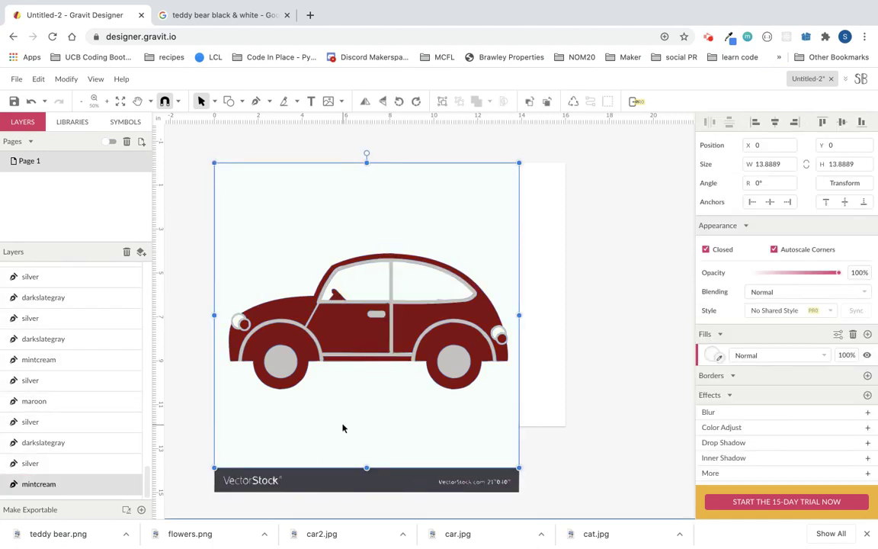
pyautogui.press('Delete')
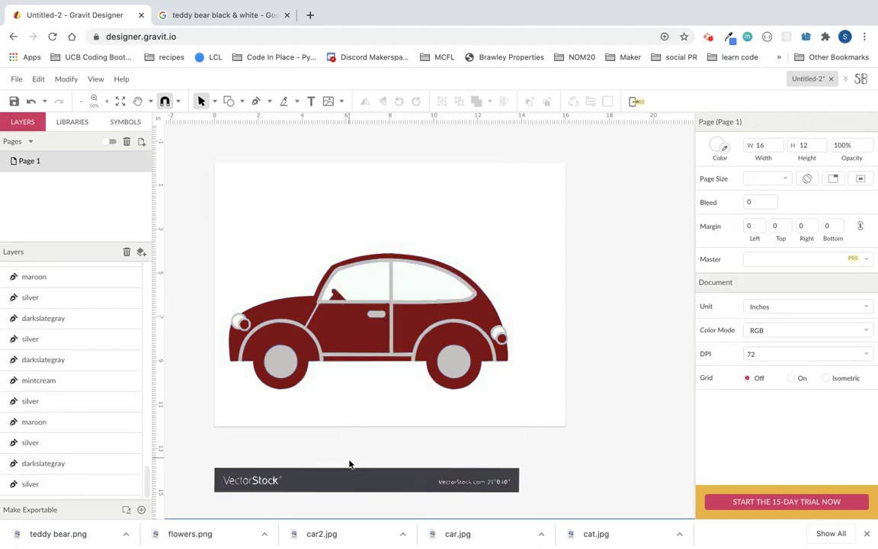
pyautogui.click(181, 455)
pyautogui.moveTo(181, 456); pyautogui.dragTo(208, 458)
pyautogui.press('Delete')
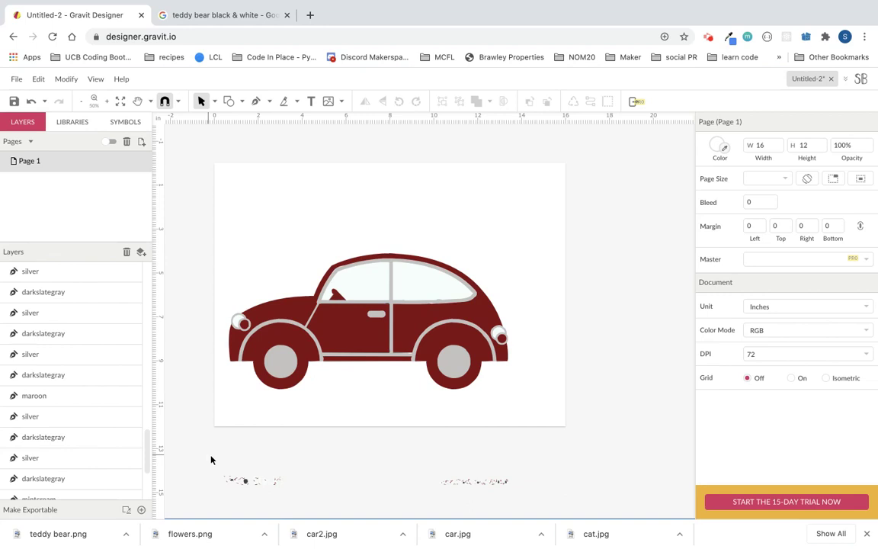
# Step: Delete the two tiny silver fragments on the car's roofline that lie just above and at the end of the layer list
pyautogui.click(232, 482)
pyautogui.click(290, 313)
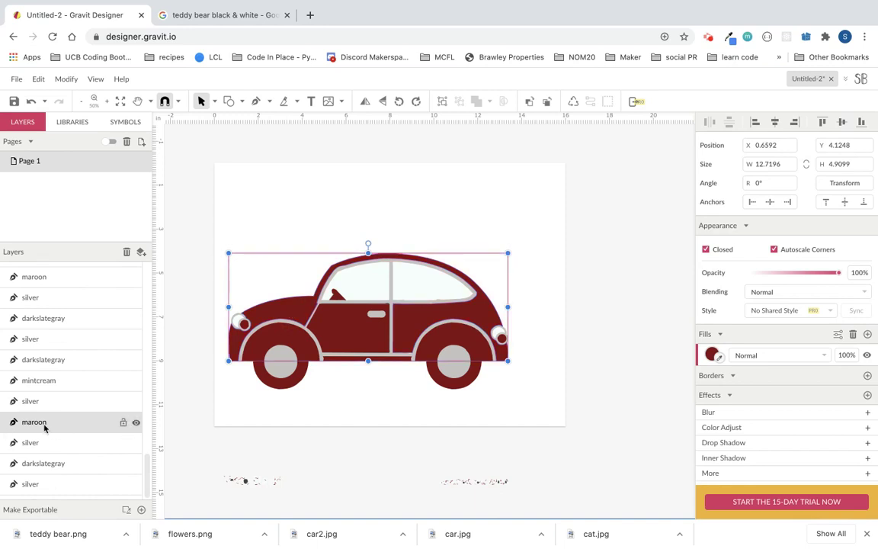
pyautogui.click(57, 443)
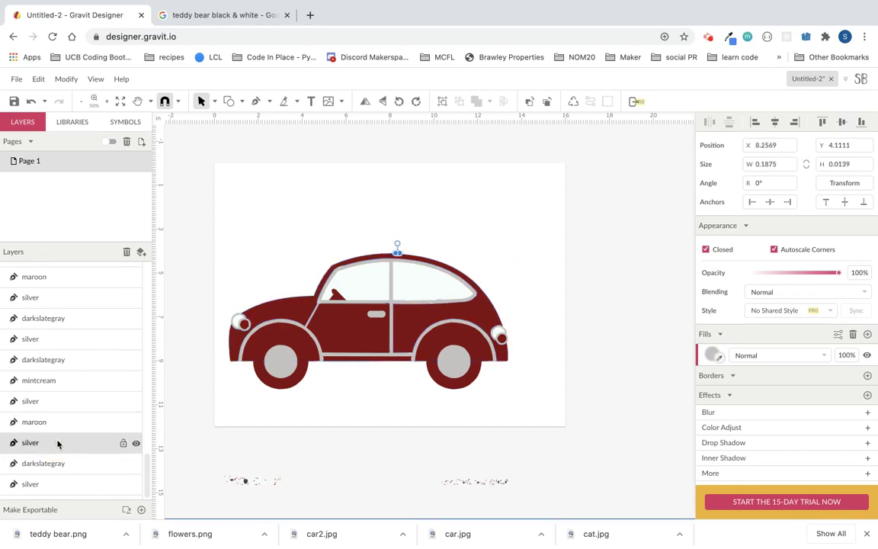
pyautogui.press('Delete')
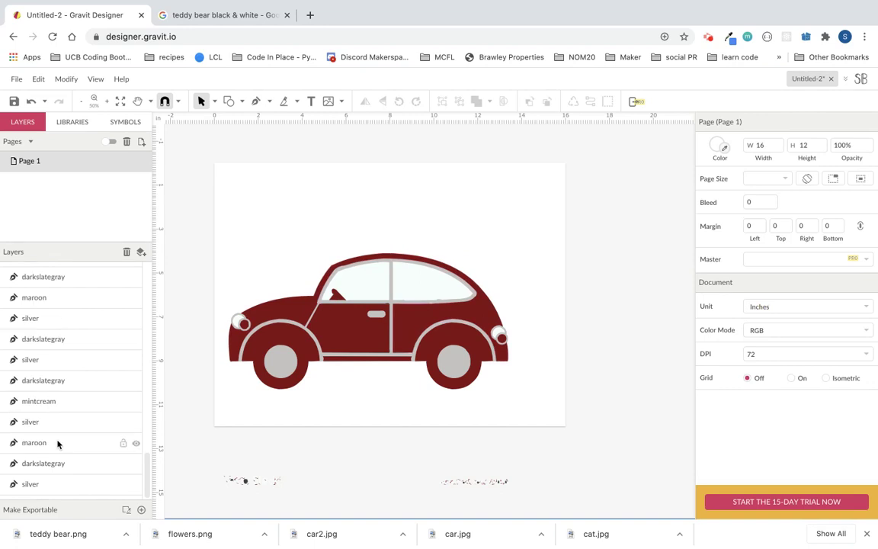
pyautogui.click(68, 483)
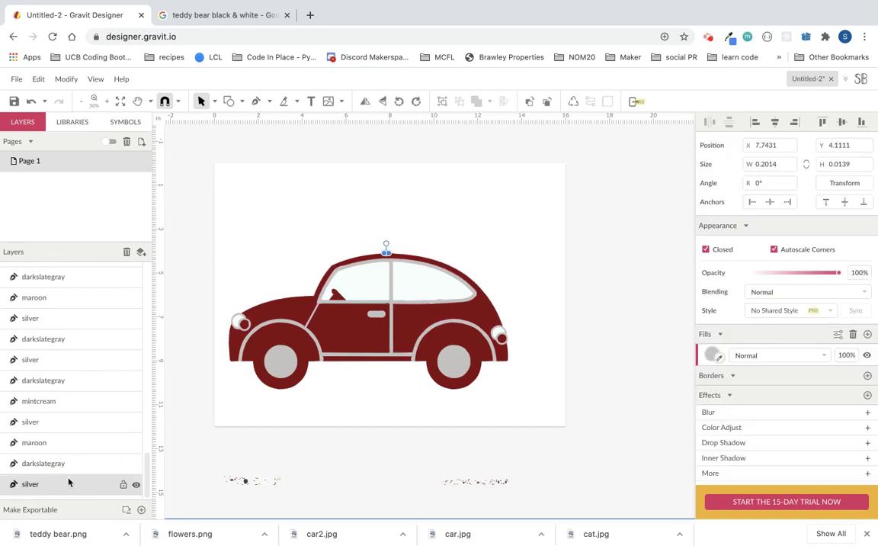
pyautogui.press('Delete')
# Step: Try to delete the silver layer forming the car's window, door and fender trim, and undo the deletion
pyautogui.click(71, 444)
pyautogui.press('Delete')
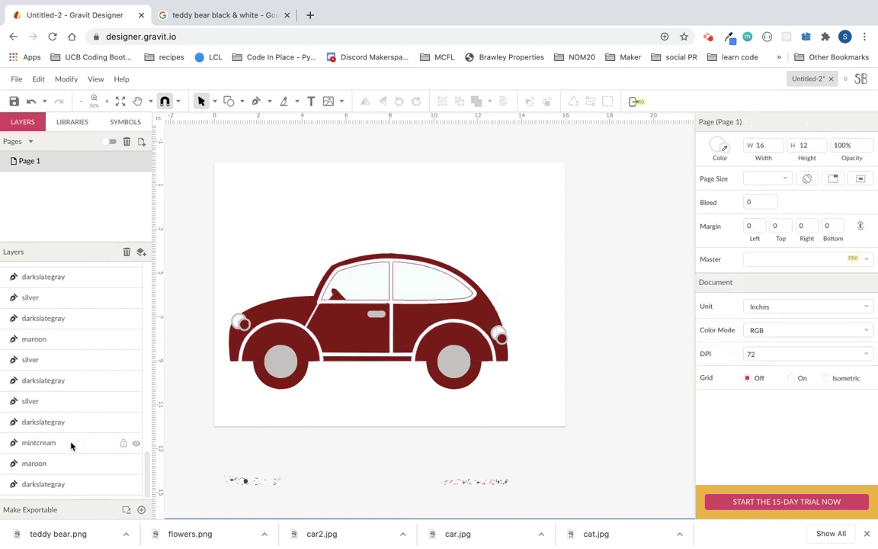
pyautogui.press('super+z')
# Step: Delete the tiny darkslategray fragment on the car's roofline, below the large maroon body layer
pyautogui.click(73, 483)
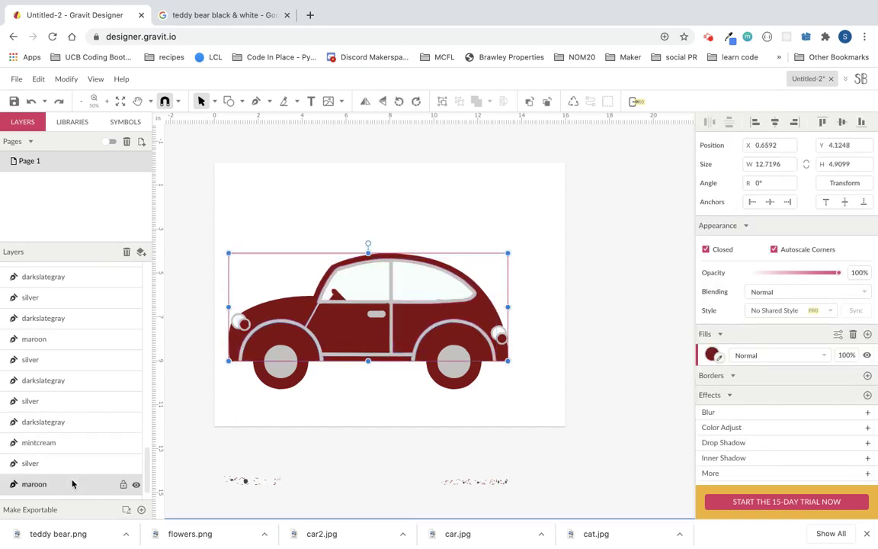
pyautogui.scroll(-1, 71, 488)
pyautogui.click(73, 491)
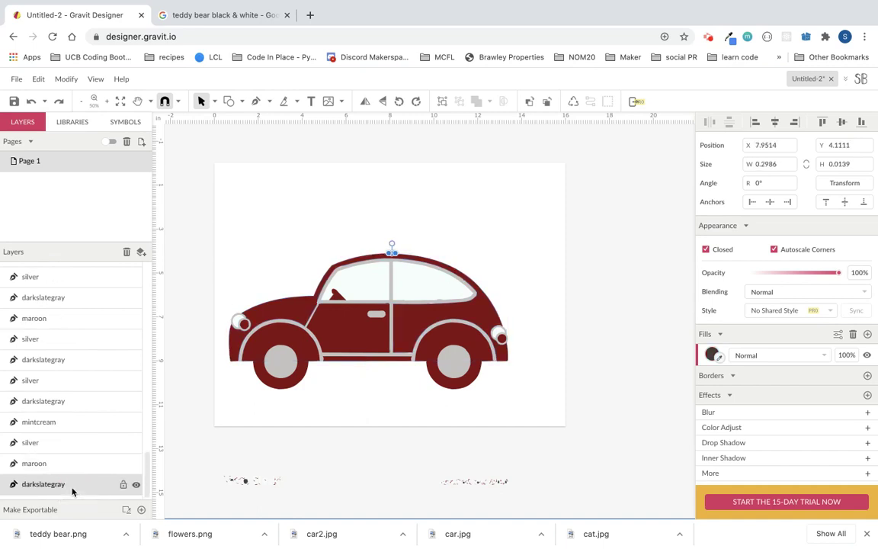
pyautogui.click(72, 488)
pyautogui.scroll(1, 72, 488)
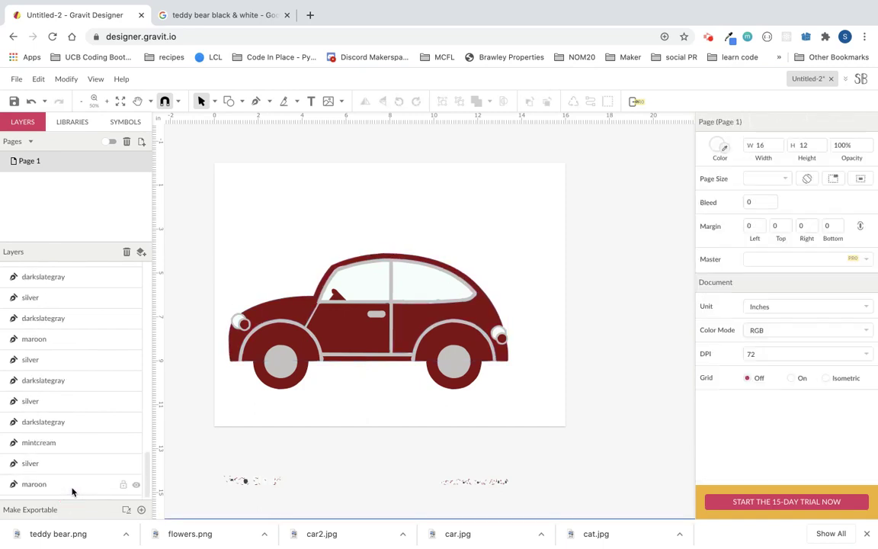
# Step: Try to delete the mintcream layer filling the car's windows, and undo the deletion
pyautogui.click(82, 443)
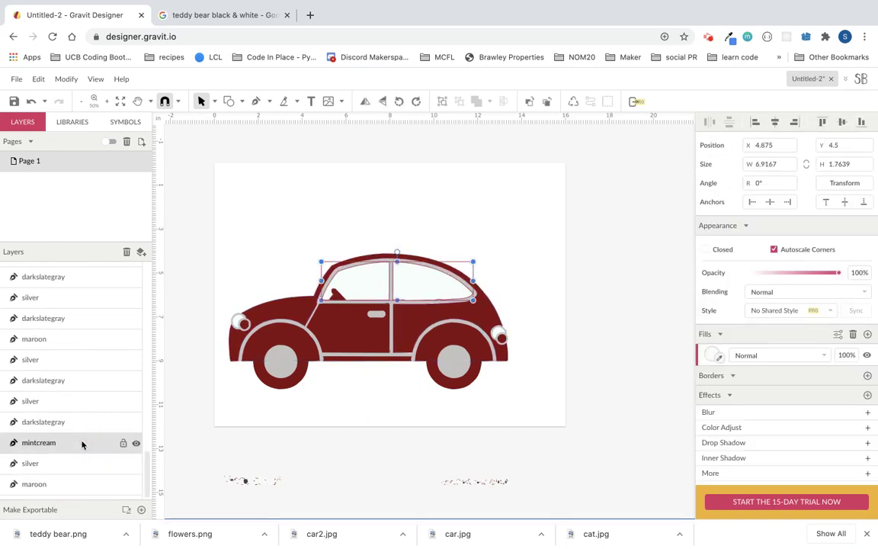
pyautogui.press('Delete')
pyautogui.hotkey('ctrl', 'z')
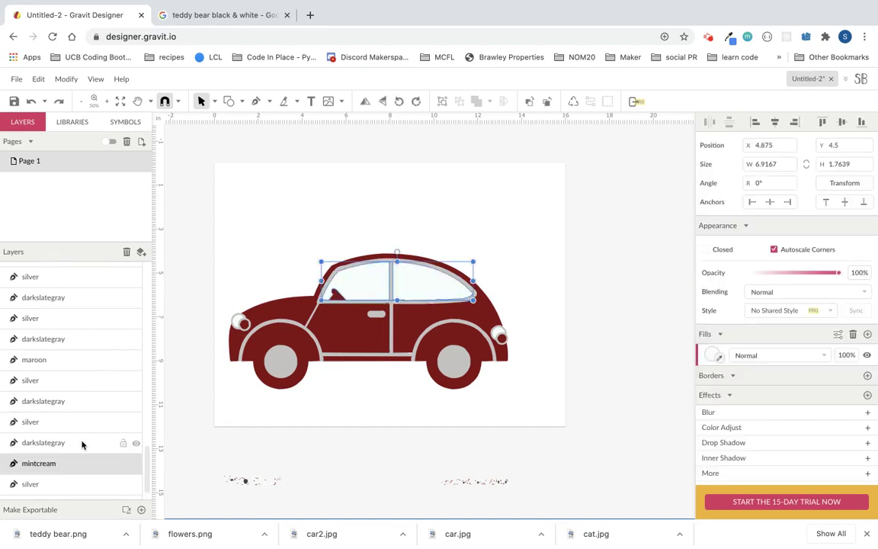
# Step: Delete the small darkslategray and silver fragments near the upper rear corner of the car's back window
pyautogui.click(80, 403)
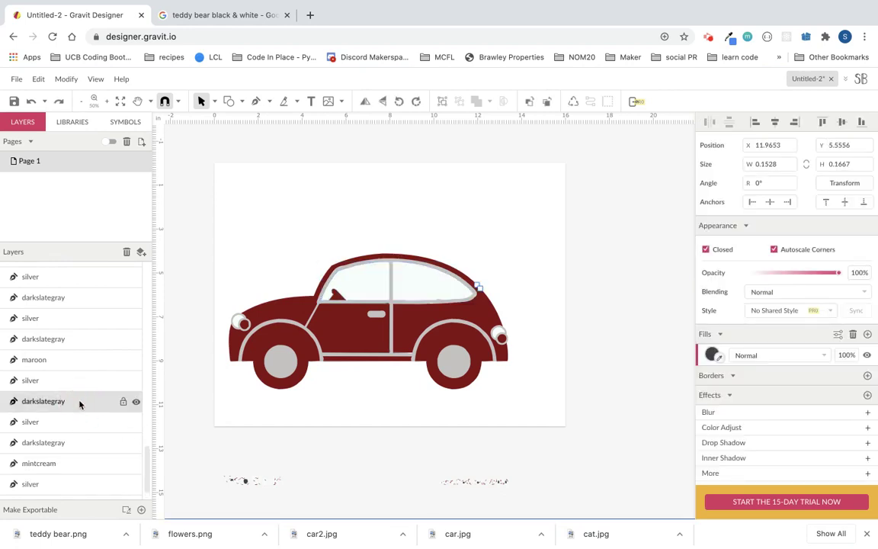
pyautogui.press('Delete')
pyautogui.click(77, 404)
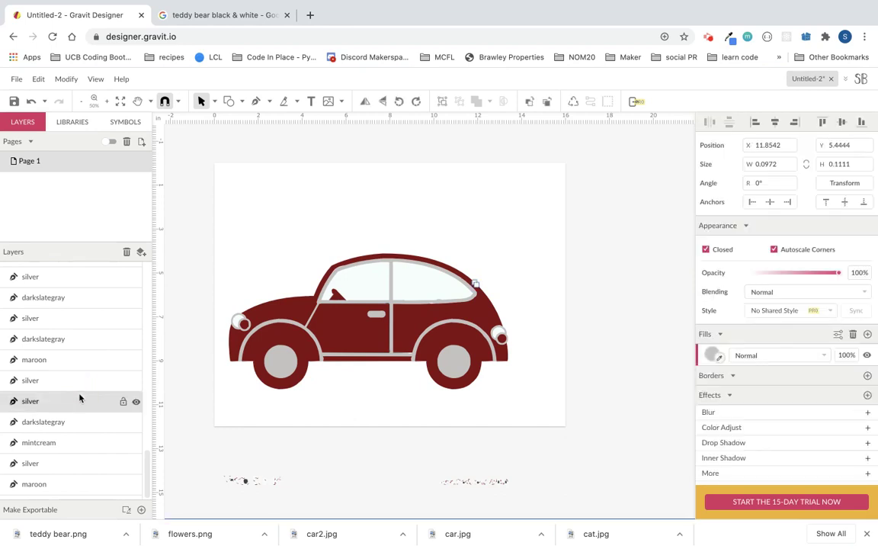
pyautogui.press('Delete')
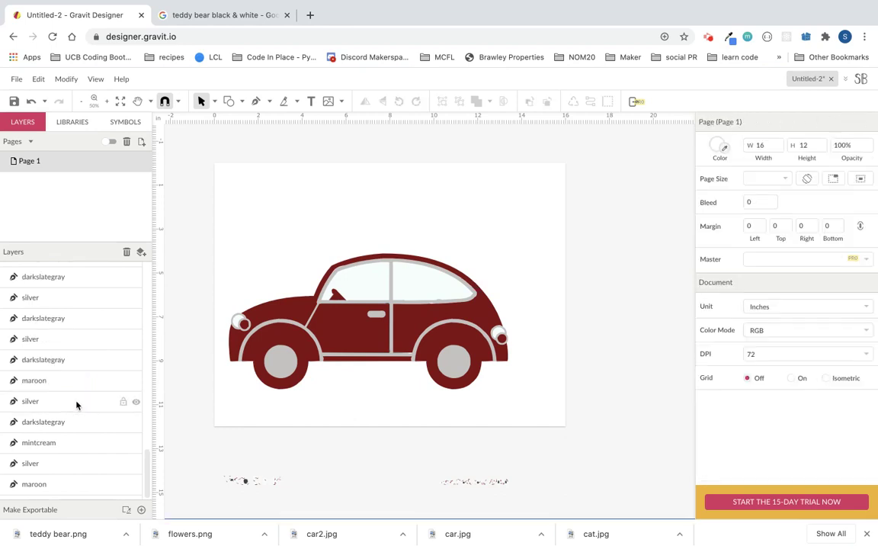
# Step: Delete the three darkslategray fragment layers and one silver fragment layer listed just above and below the next maroon layer
pyautogui.click(85, 360)
pyautogui.press('Delete')
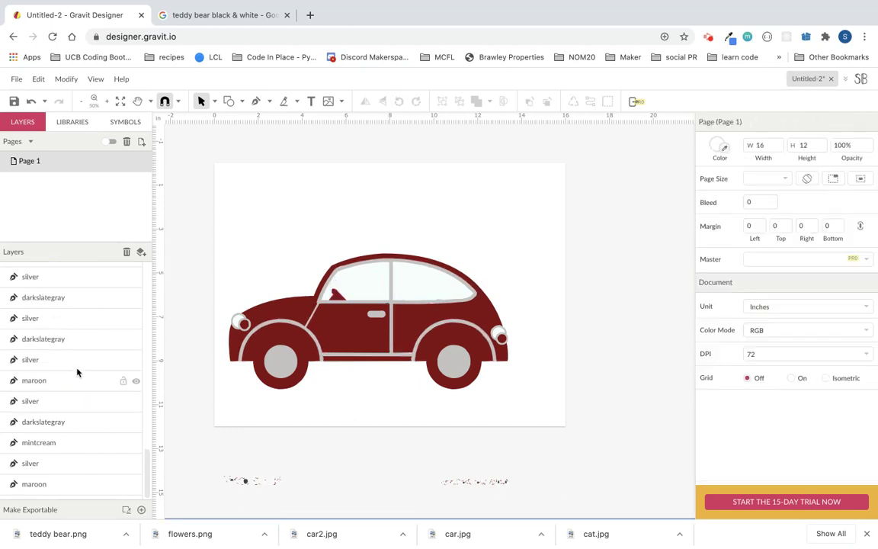
pyautogui.click(77, 361)
pyautogui.press('Delete')
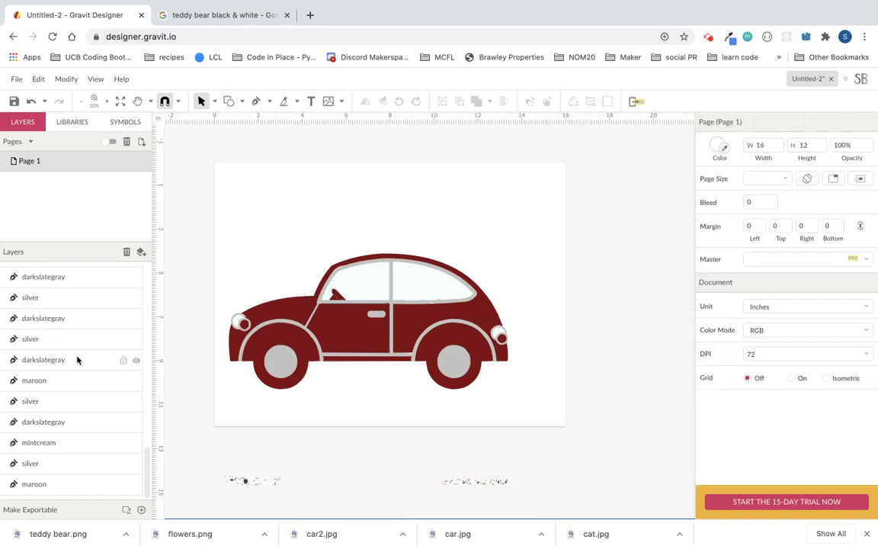
pyautogui.click(75, 359)
pyautogui.press('Delete')
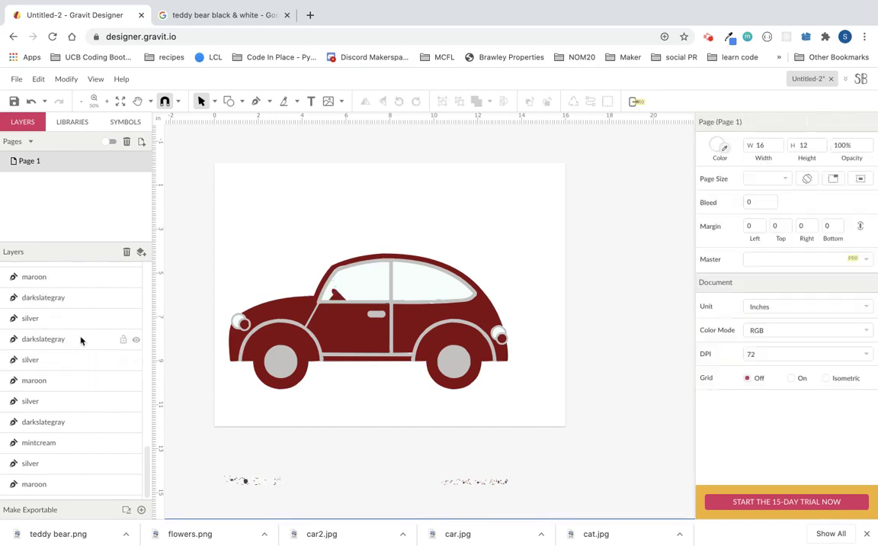
pyautogui.click(81, 340)
pyautogui.press('Delete')
# Step: Delete the darkslategray layer outlining the car's front door
pyautogui.click(80, 319)
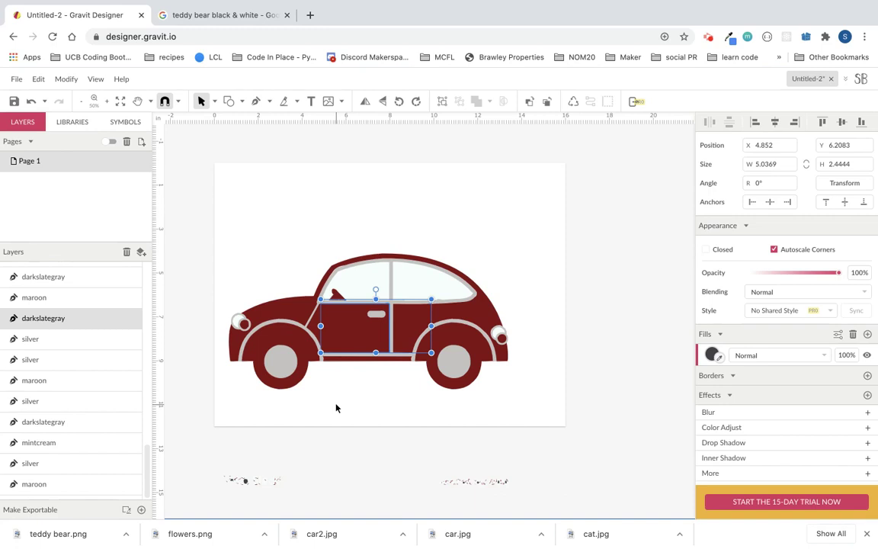
pyautogui.press('Delete')
pyautogui.hotkey('ctrl', 'z')
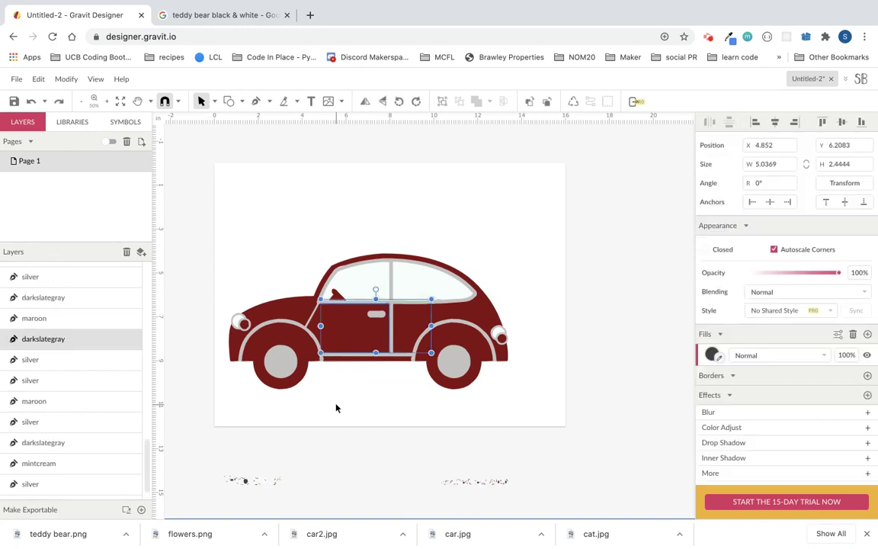
pyautogui.press('Delete')
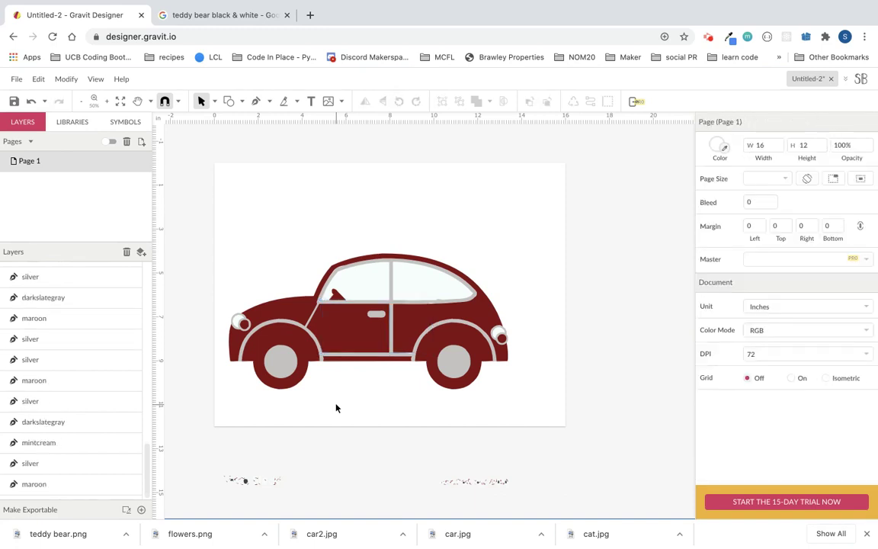
# Step: Delete the two silver fragment layers and the darkslategray sliver layer along the upper edge of the car's door handle
pyautogui.click(64, 366)
pyautogui.press('Delete')
pyautogui.click(63, 365)
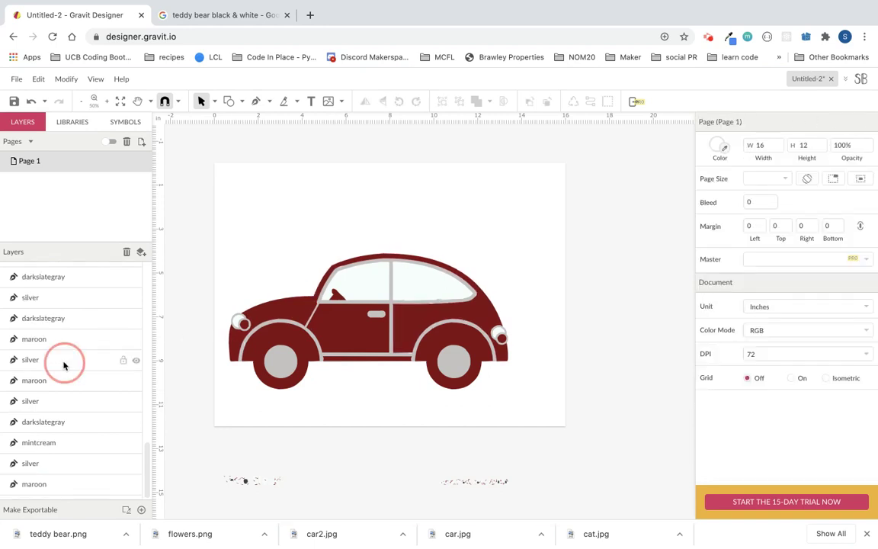
pyautogui.press('Delete')
pyautogui.click(70, 340)
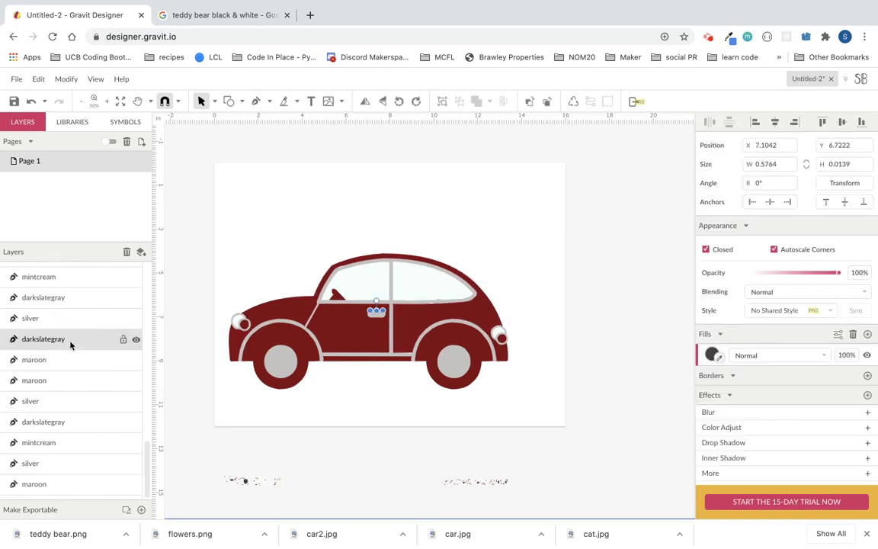
pyautogui.press('Delete')
# Step: Try to delete the silver layer spanning the front headlight and door handle, and undo the deletion
pyautogui.click(70, 343)
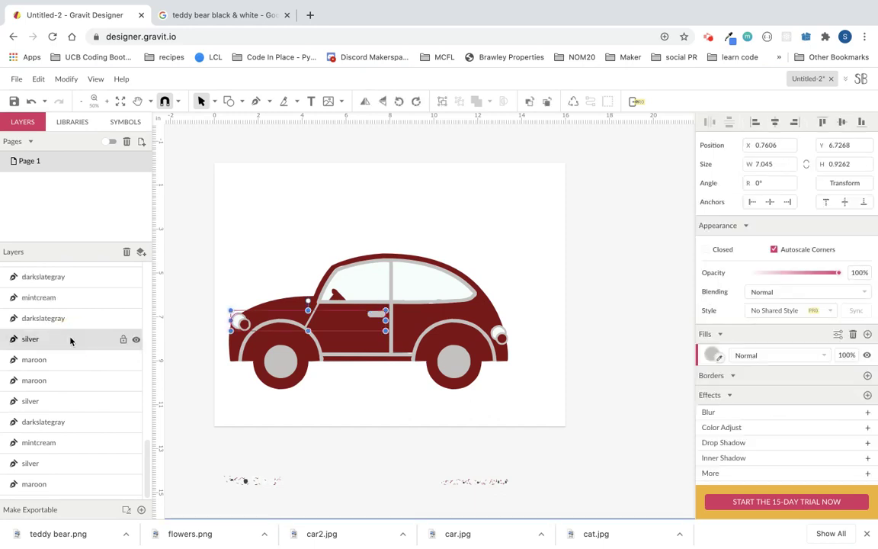
pyautogui.press('Delete')
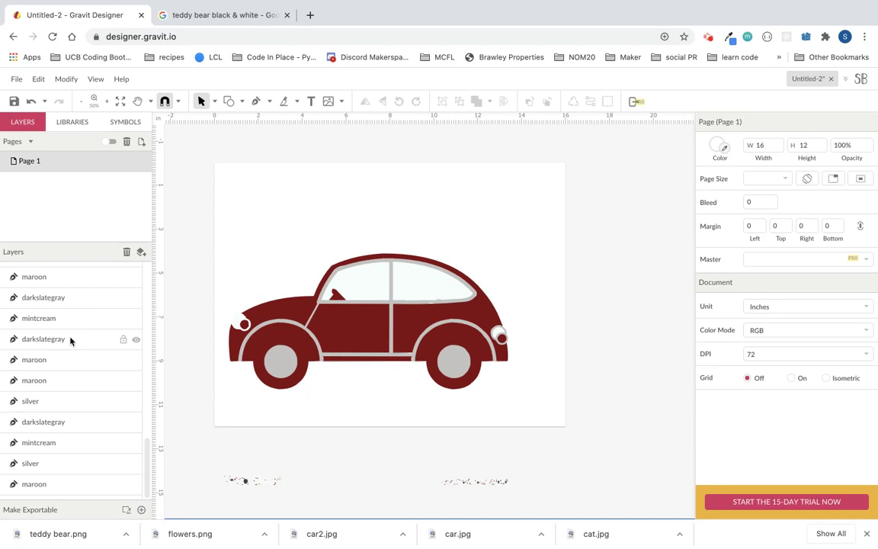
pyautogui.hotkey('ctrl', 'z')
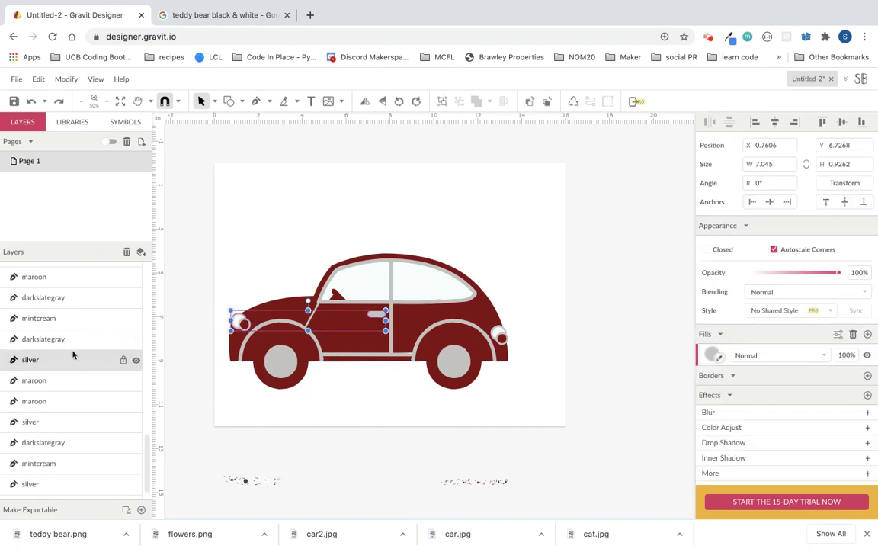
# Step: Delete the tiny darkslategray fragment layer beside the car's front headlight
pyautogui.click(82, 345)
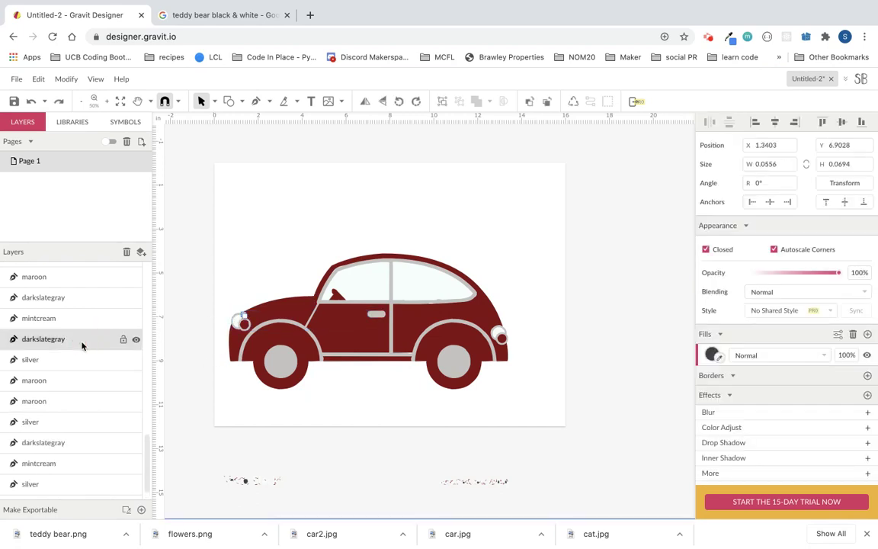
pyautogui.press('Delete')
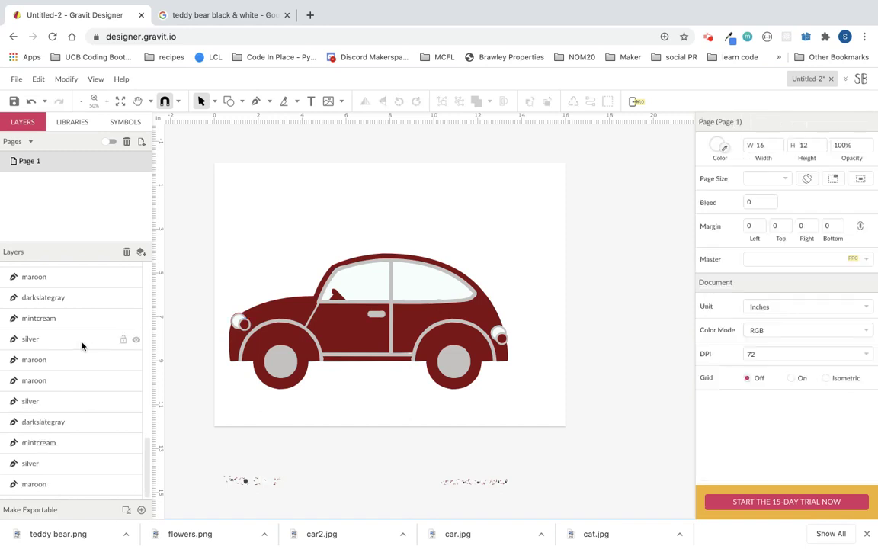
# Step: Group all the remaining vector layers of the red car, from the lowest maroon body layer to the topmost maroon layer
pyautogui.scroll(2, 82, 346)
pyautogui.click(88, 271)
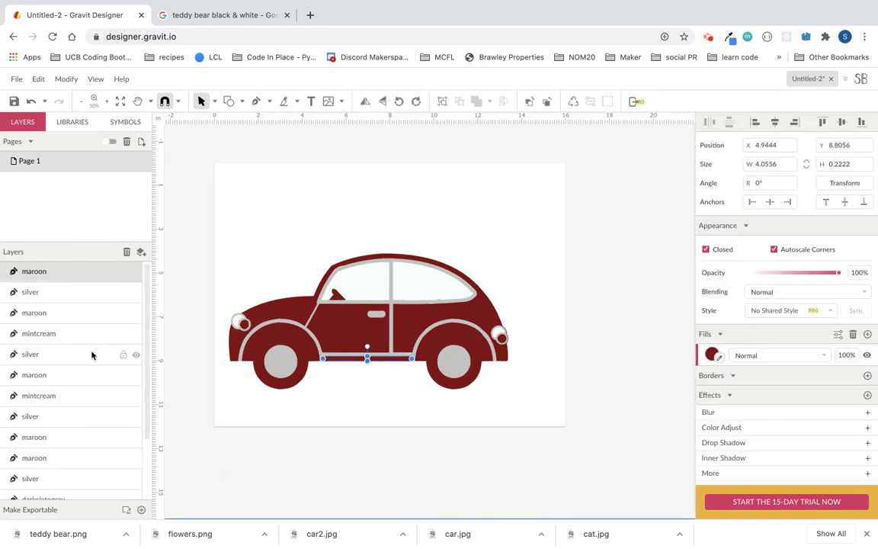
pyautogui.scroll(-2, 88, 366)
pyautogui.click(73, 487)
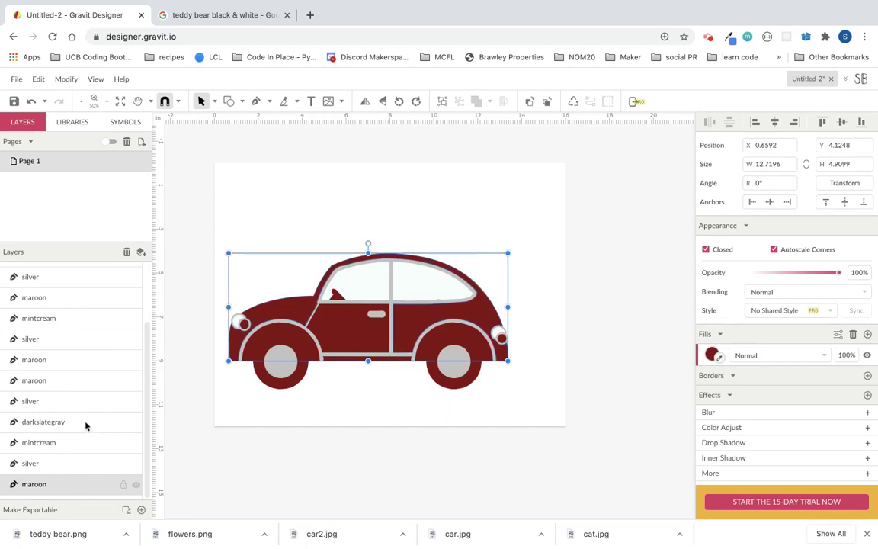
pyautogui.scroll(3, 85, 416)
pyautogui.keyDown('shift'); pyautogui.click(77, 279); pyautogui.keyUp('shift')
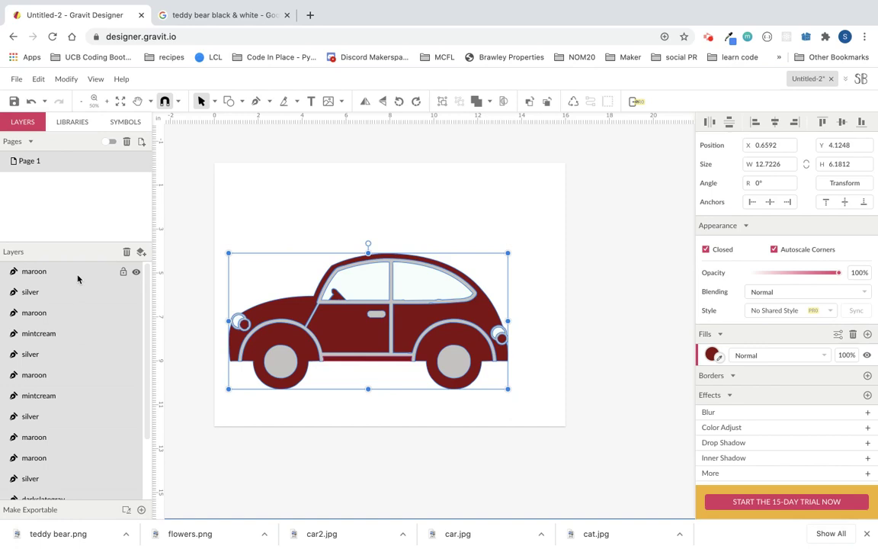
pyautogui.hotkey('ctrl', 'g')
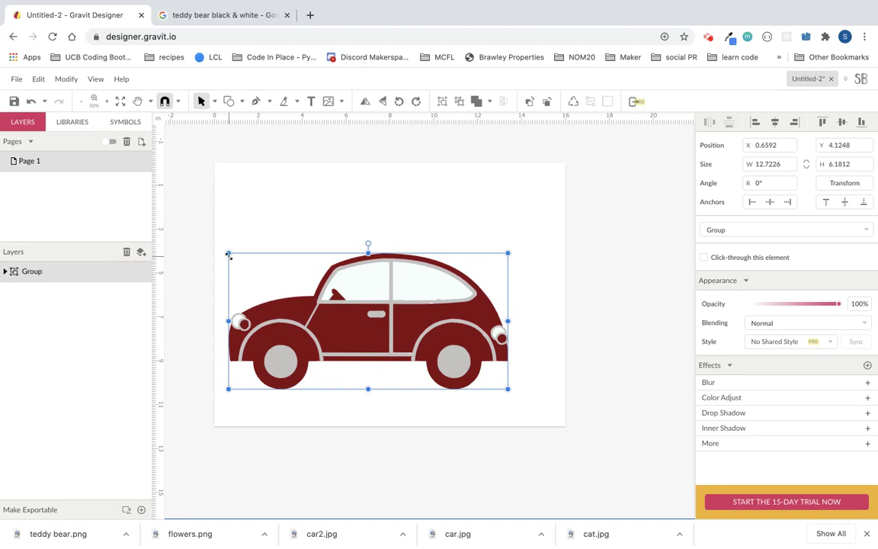
# Step: Scale the car group down to about 4.8 by 2.3 inches and move it to the upper right corner of the page
pyautogui.moveTo(229, 252); pyautogui.dragTo(402, 338)
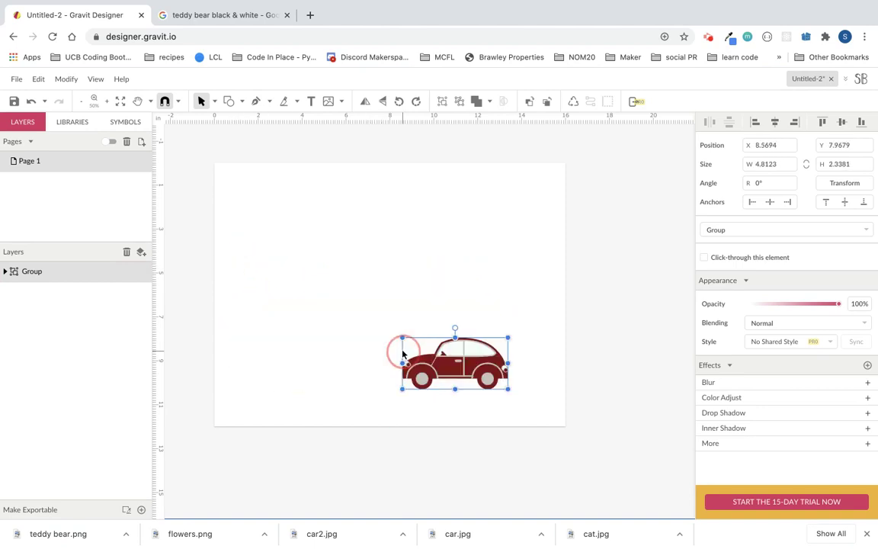
pyautogui.click(455, 368)
pyautogui.moveTo(455, 369); pyautogui.dragTo(493, 211)
pyautogui.click(428, 323)
# Step: Rename the group as car
pyautogui.doubleClick(35, 272)
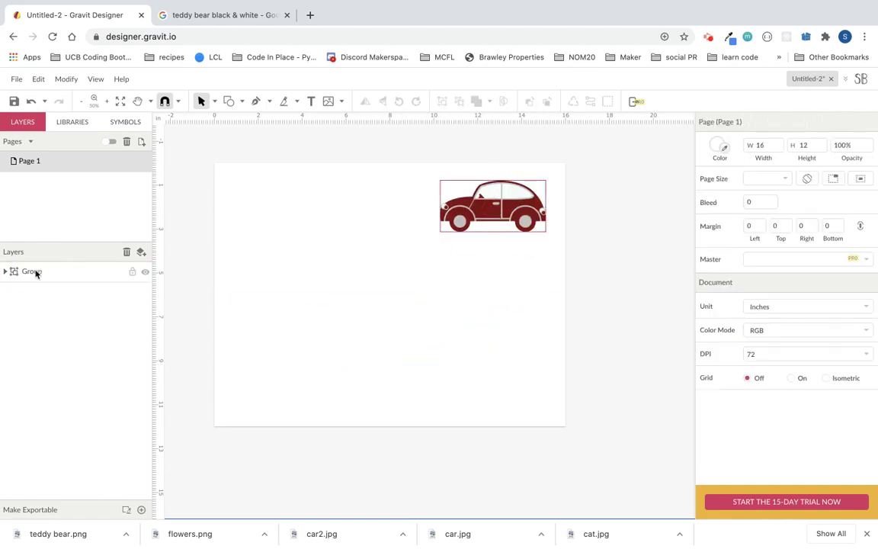
pyautogui.write('car')
pyautogui.press('Return')
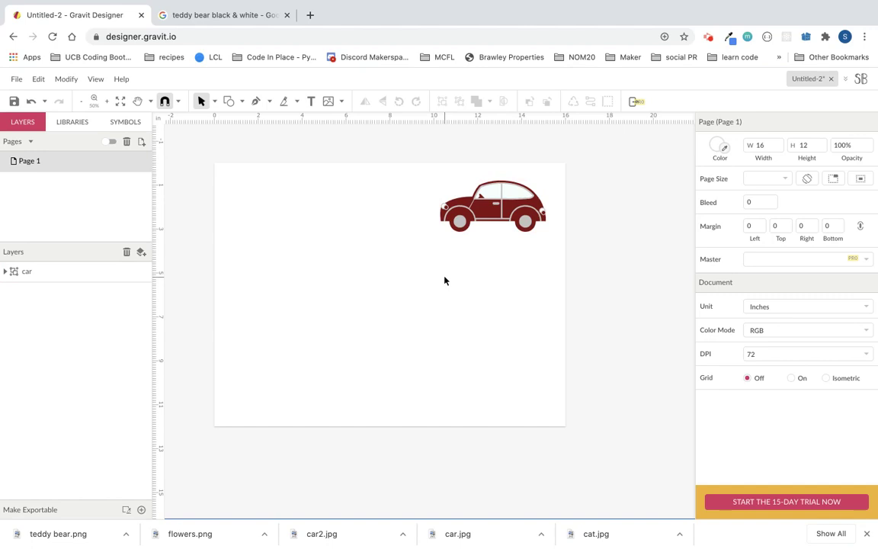
# Step: Place the image car2.jpg from Downloads on the page and move it below and left of the red car
pyautogui.click(16, 79)
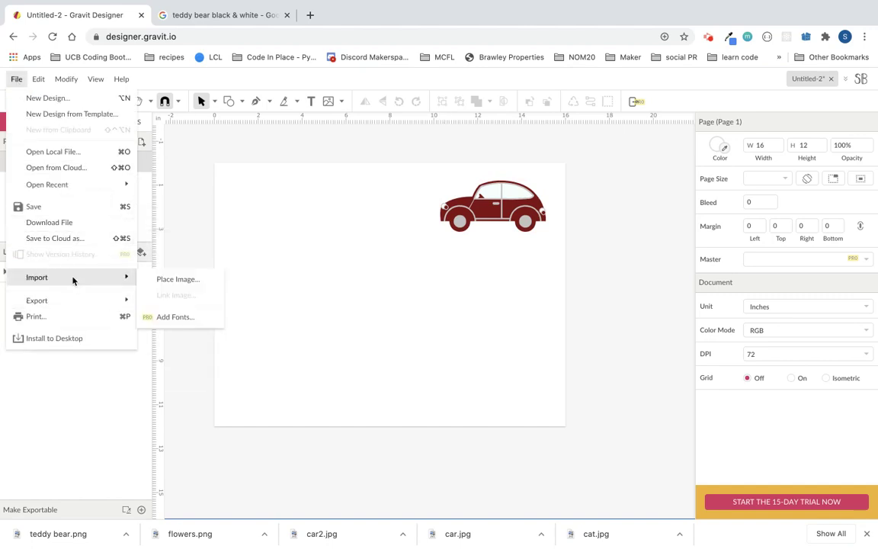
pyautogui.click(170, 281)
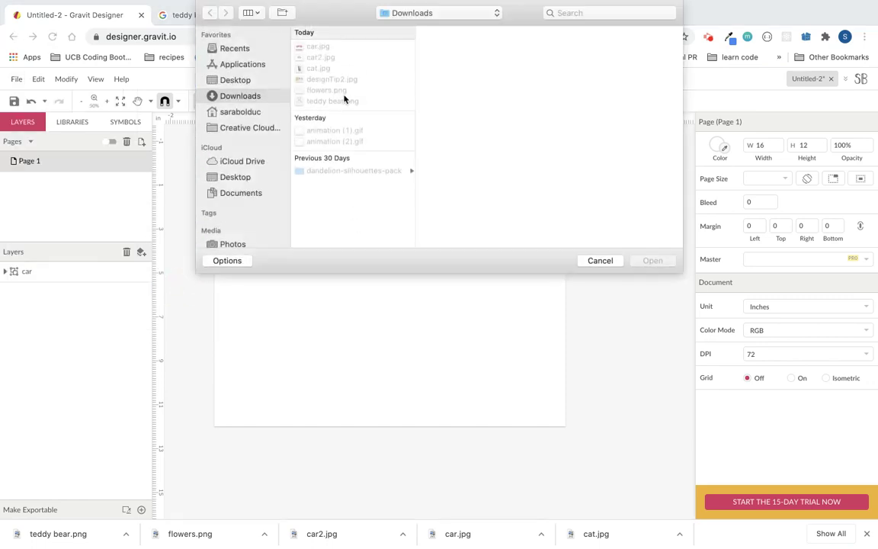
pyautogui.click(326, 56)
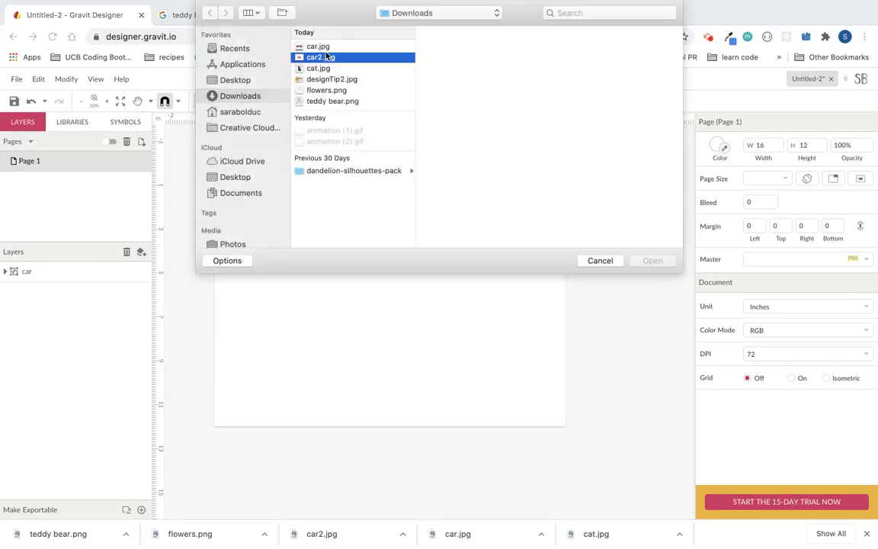
pyautogui.click(653, 261)
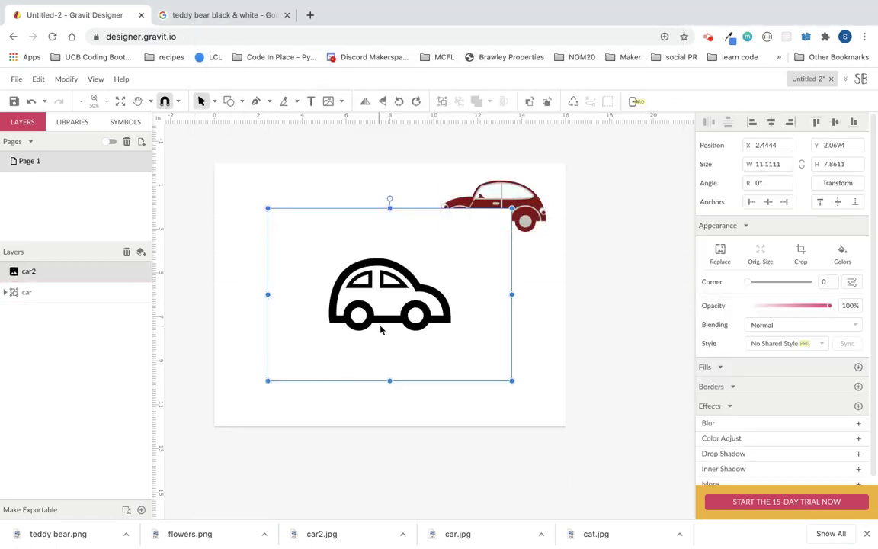
pyautogui.moveTo(427, 276); pyautogui.dragTo(381, 318)
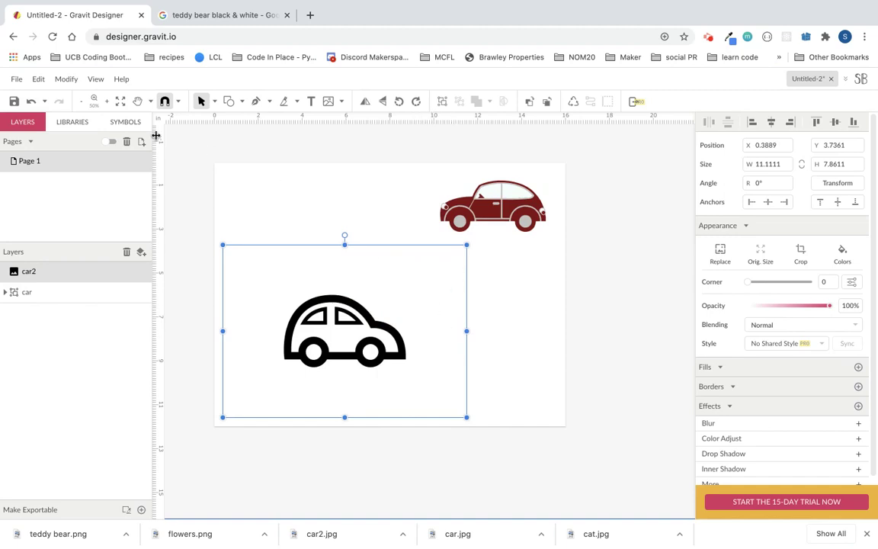
# Step: Vectorize the placed car2 image
pyautogui.click(67, 79)
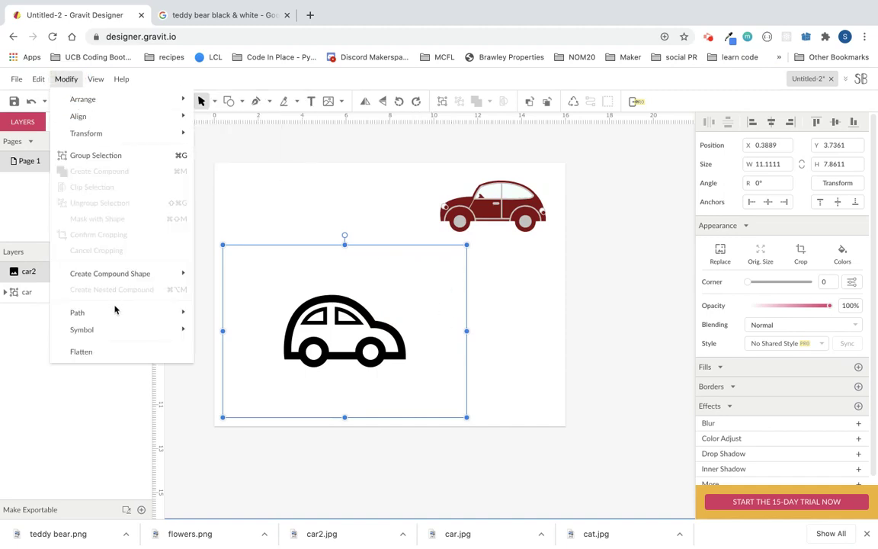
pyautogui.moveTo(135, 308)
pyautogui.click(258, 411)
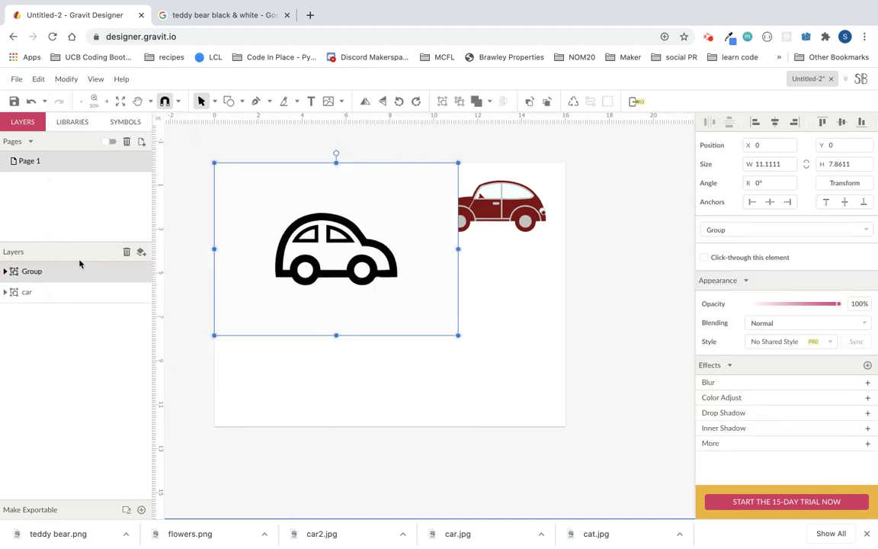
# Step: Expand the group of the vectorized black car and ungroup it into separate path layers
pyautogui.click(5, 271)
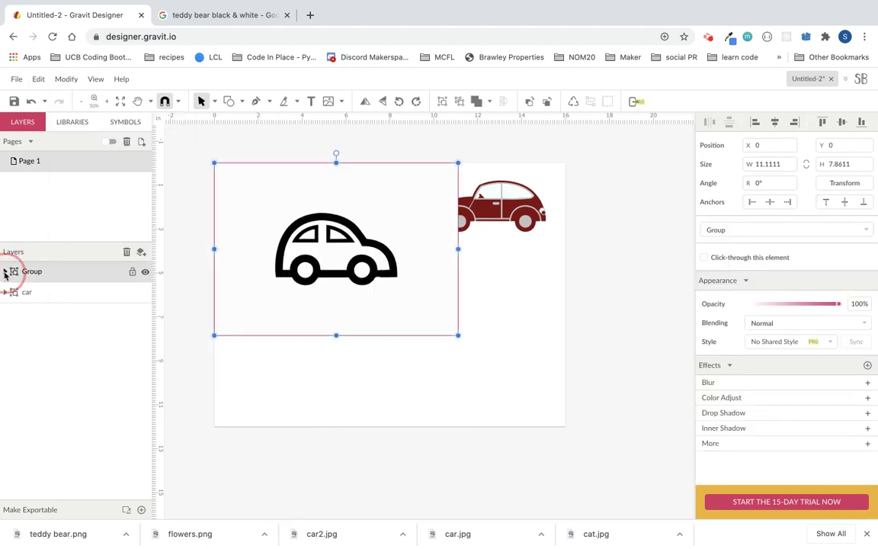
pyautogui.click(70, 278)
pyautogui.rightClick(70, 278)
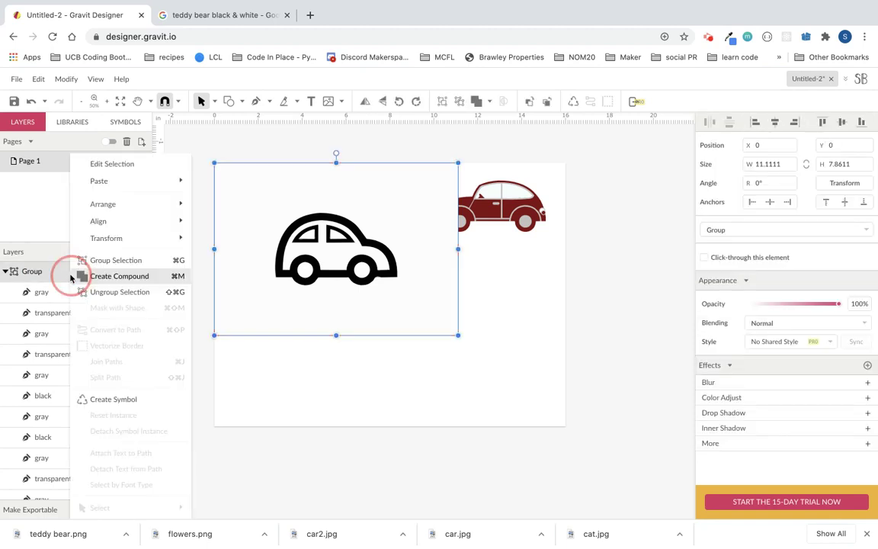
pyautogui.click(108, 291)
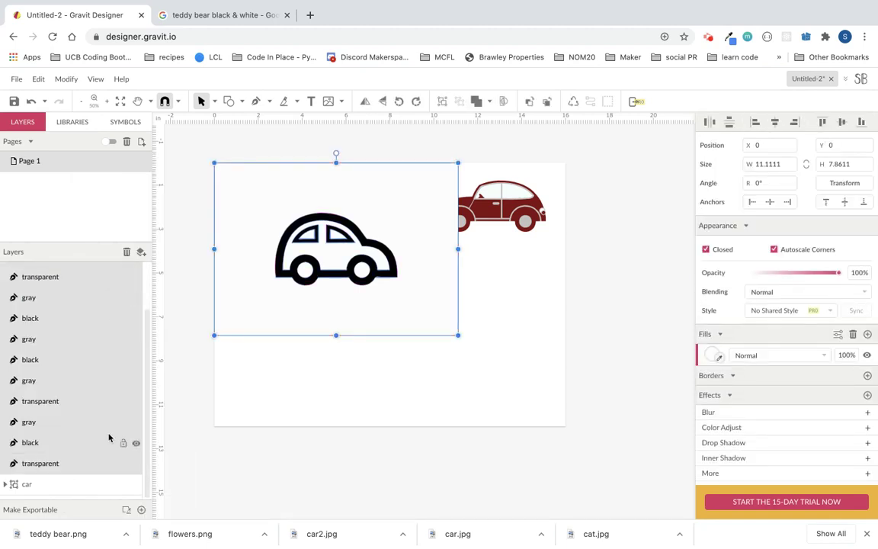
# Step: Lock the red car group and delete the large transparent background layer behind the black car
pyautogui.click(123, 485)
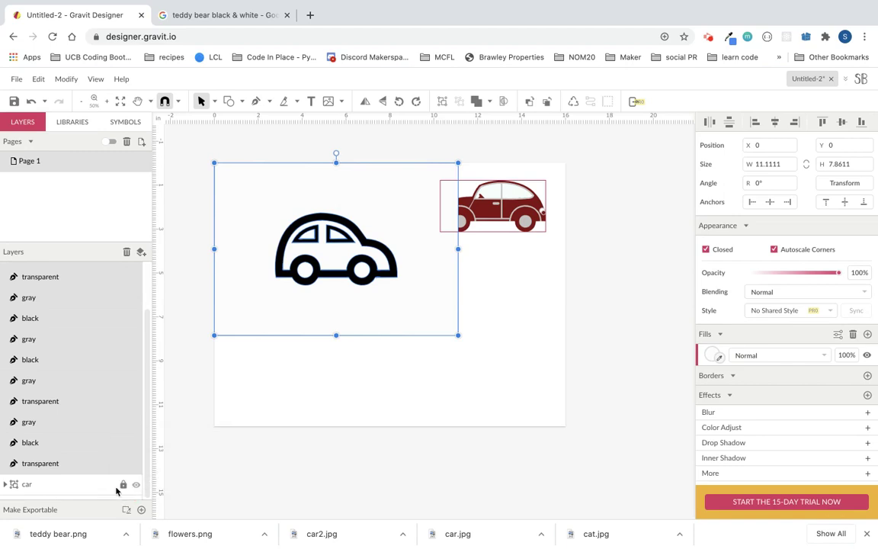
pyautogui.click(80, 466)
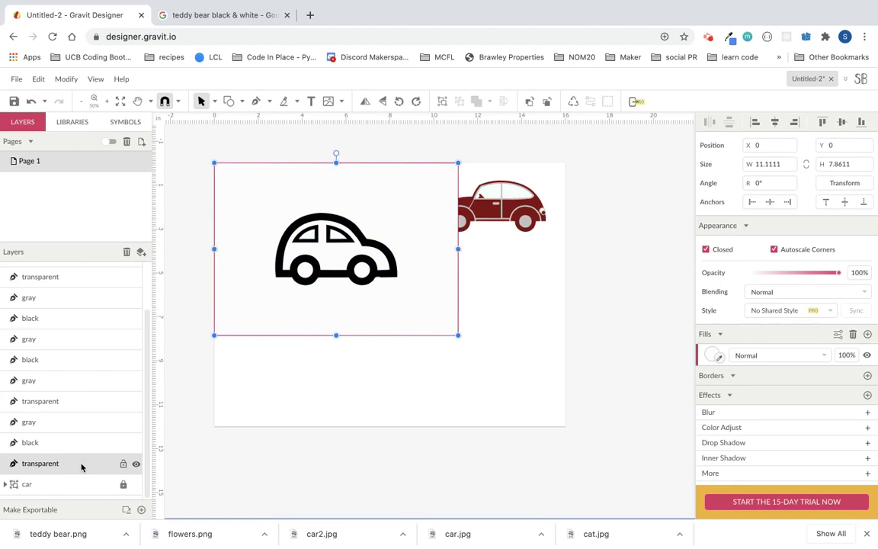
pyautogui.press('Delete')
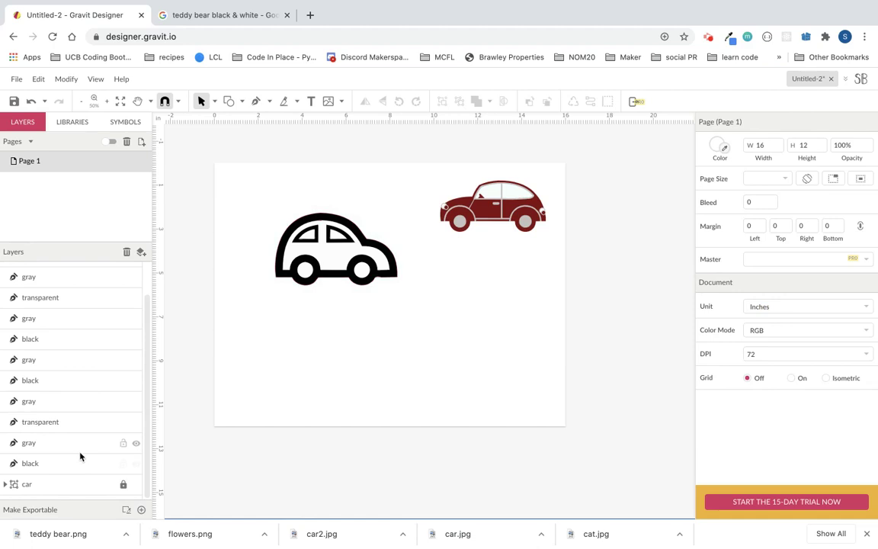
# Step: Try to delete all path layers above the black car's bottom silhouette layer at once, and undo the deletion
pyautogui.click(77, 440)
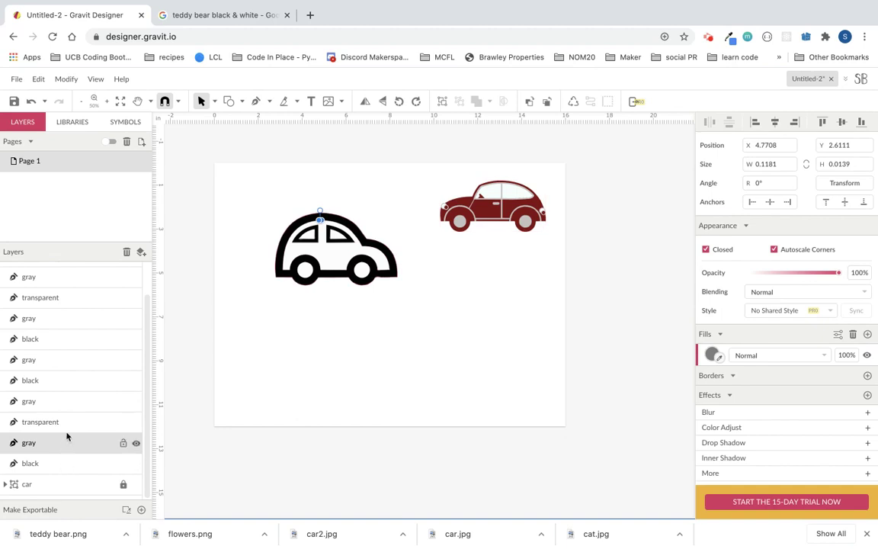
pyautogui.scroll(1, 66, 436)
pyautogui.keyDown('shift'); pyautogui.click(65, 271); pyautogui.keyUp('shift')
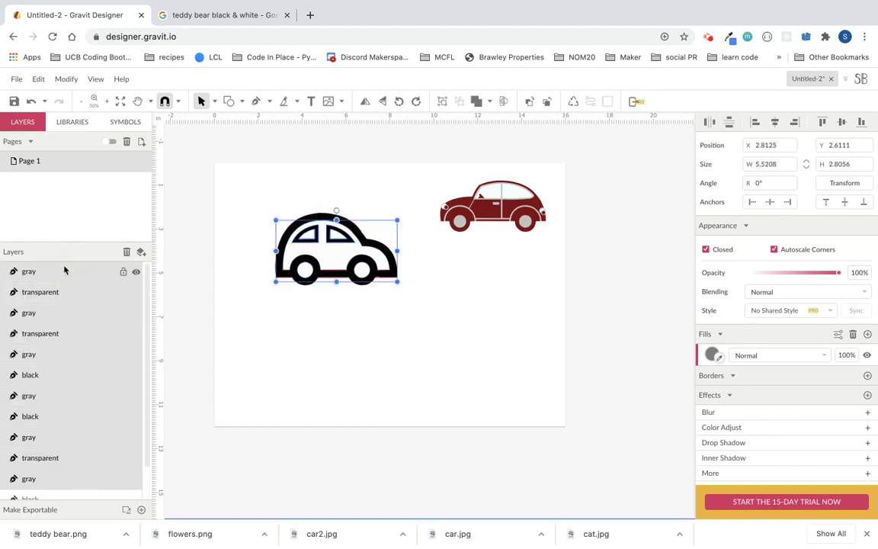
pyautogui.scroll(-1, 74, 392)
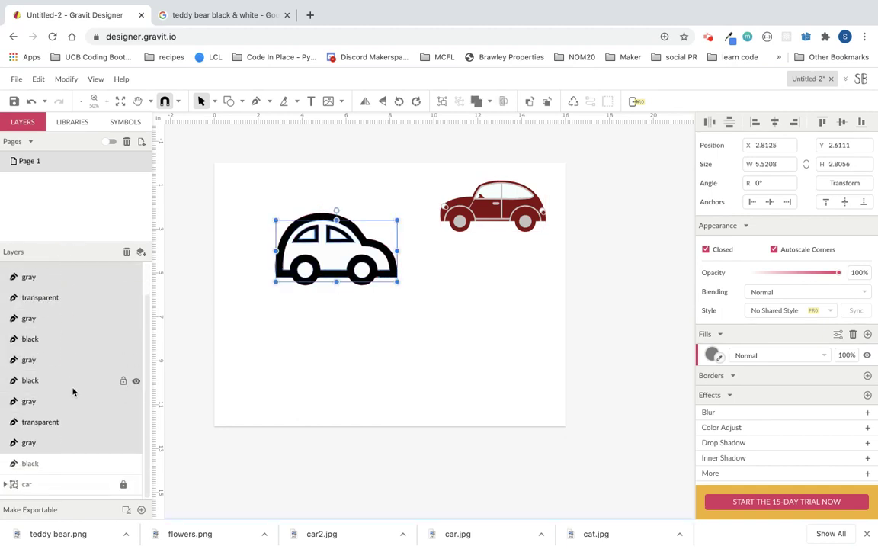
pyautogui.press('Delete')
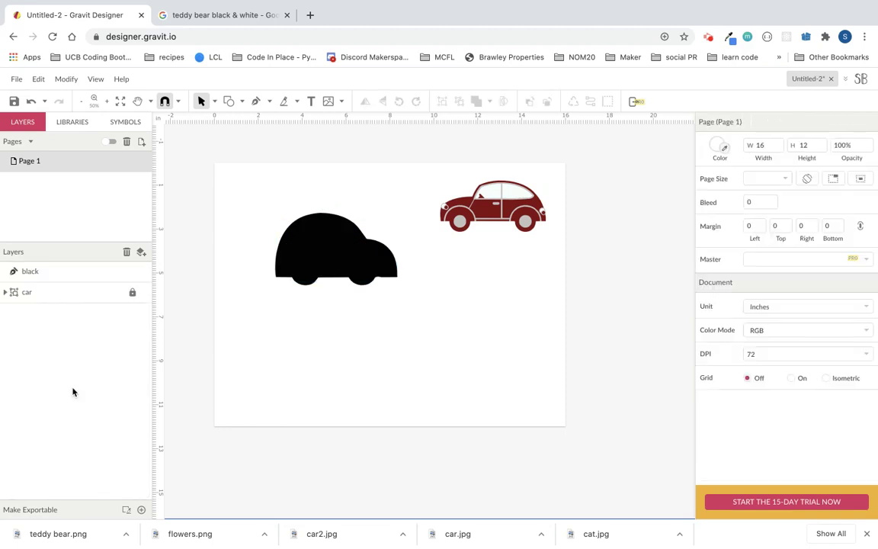
pyautogui.hotkey('ctrl', 'z')
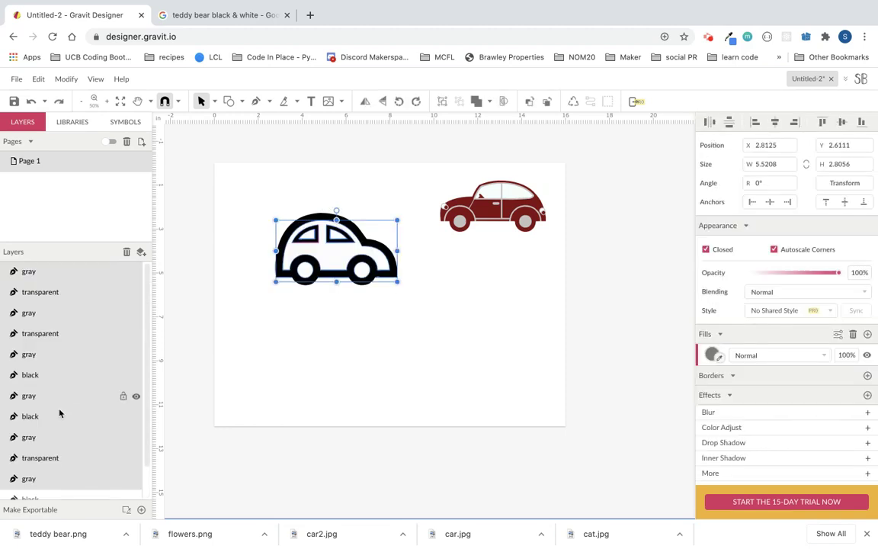
# Step: Delete the six gray path layers of the black car, keeping its black and transparent layers
pyautogui.click(51, 478)
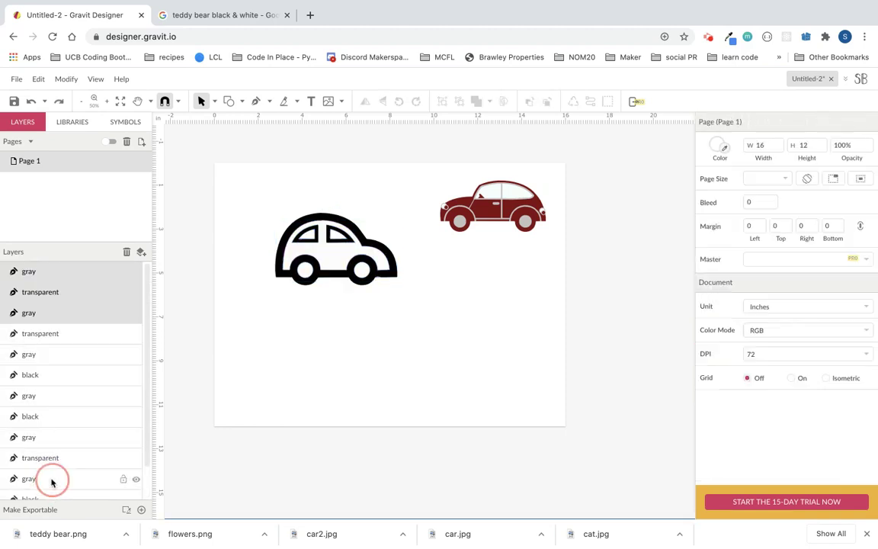
pyautogui.keyDown('shift'); pyautogui.click(55, 437); pyautogui.keyUp('shift')
pyautogui.keyDown('shift'); pyautogui.click(55, 397); pyautogui.keyUp('shift')
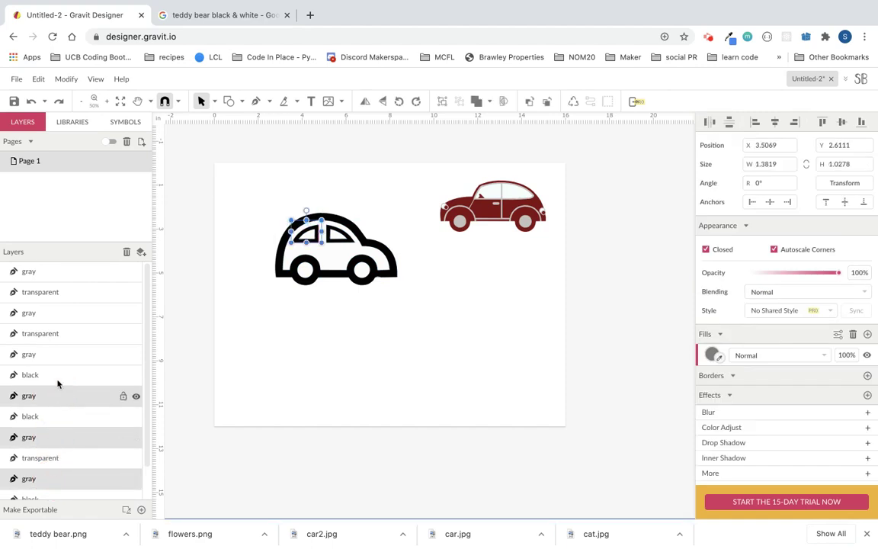
pyautogui.keyDown('shift'); pyautogui.click(55, 355); pyautogui.keyUp('shift')
pyautogui.keyDown('shift'); pyautogui.click(69, 312); pyautogui.keyUp('shift')
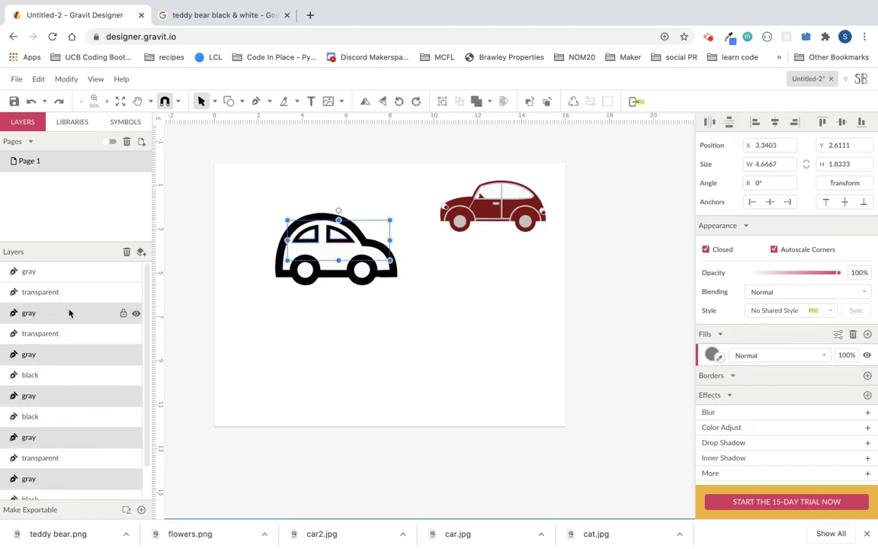
pyautogui.keyDown('shift'); pyautogui.click(72, 271); pyautogui.keyUp('shift')
pyautogui.press('BackSpace')
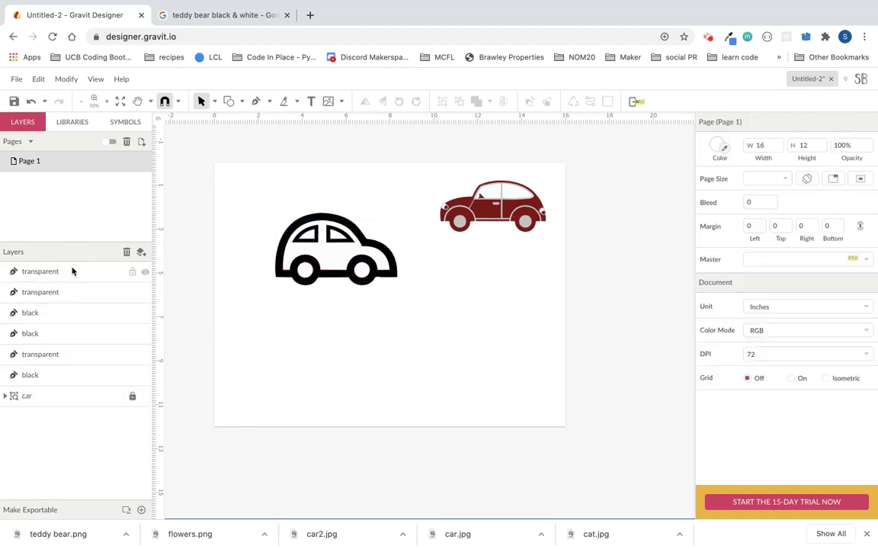
# Step: Select each remaining path layer of the black car in turn to check which part of the drawing it covers
pyautogui.click(62, 379)
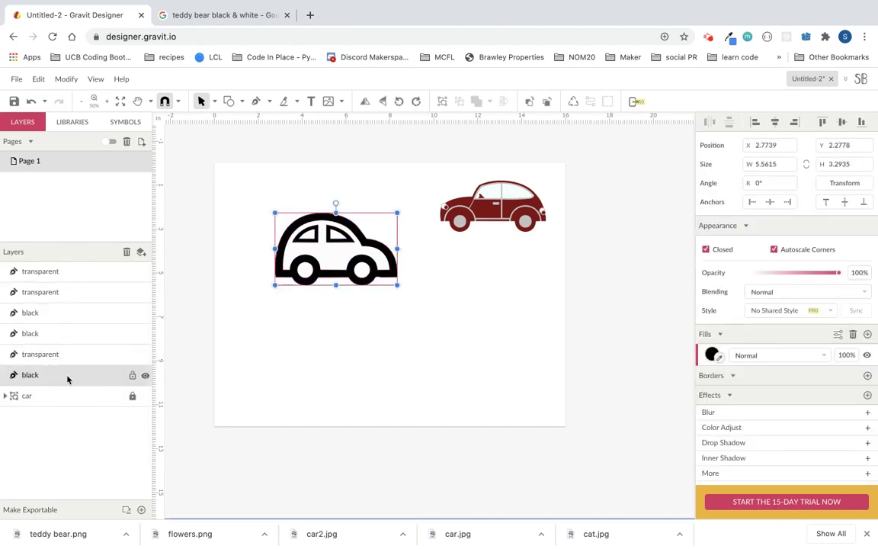
pyautogui.click(74, 354)
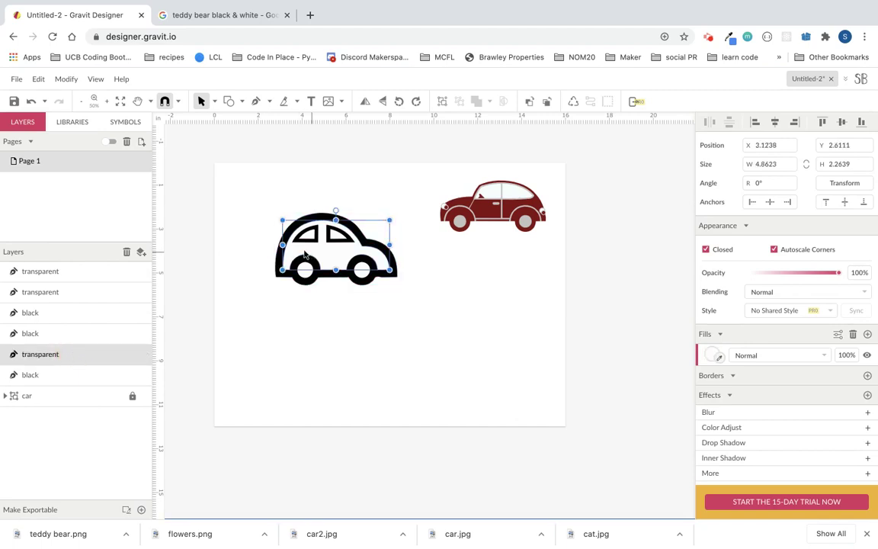
pyautogui.click(78, 336)
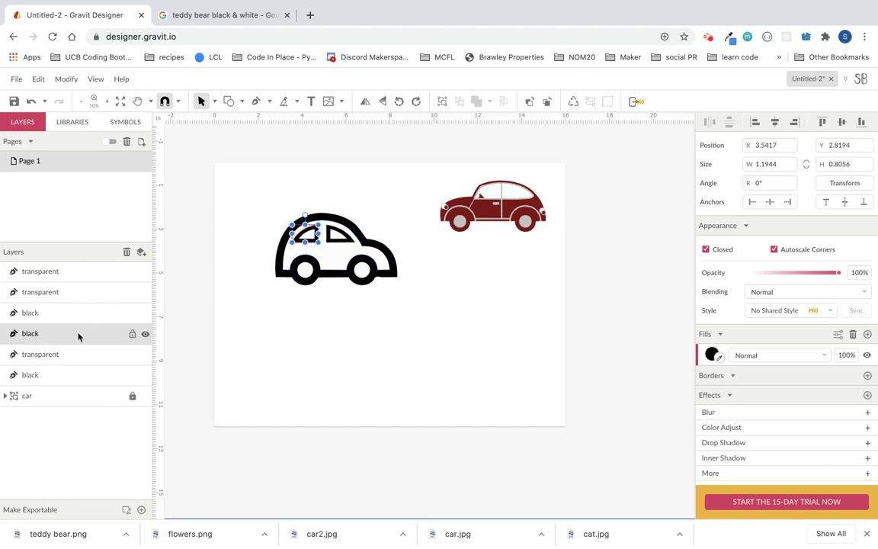
pyautogui.click(75, 313)
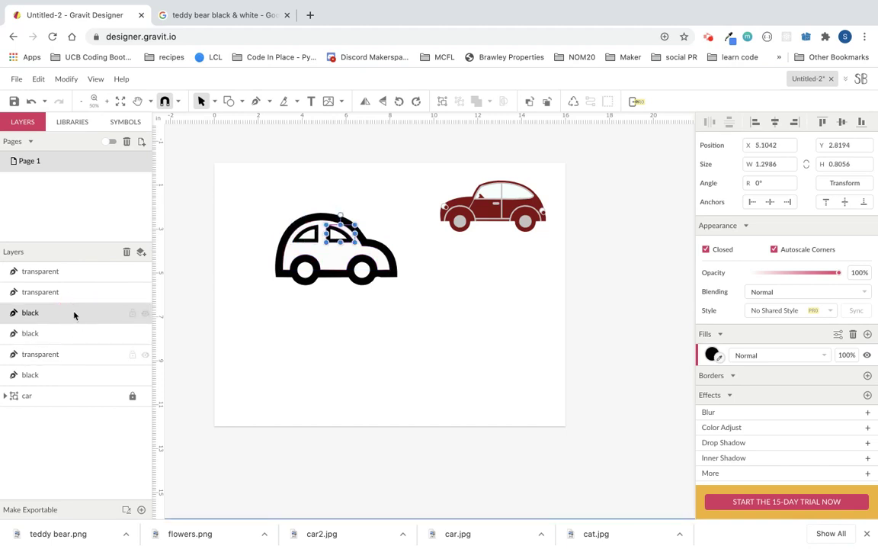
pyautogui.click(73, 295)
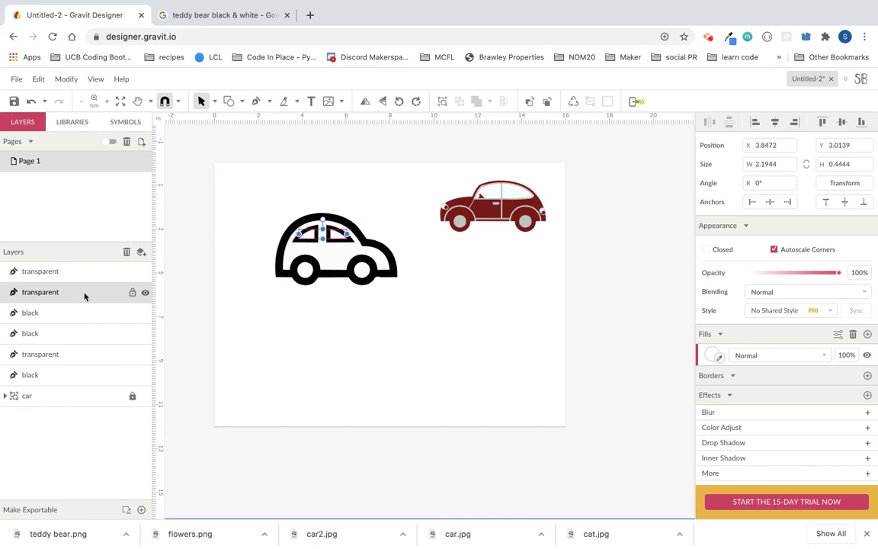
pyautogui.click(80, 273)
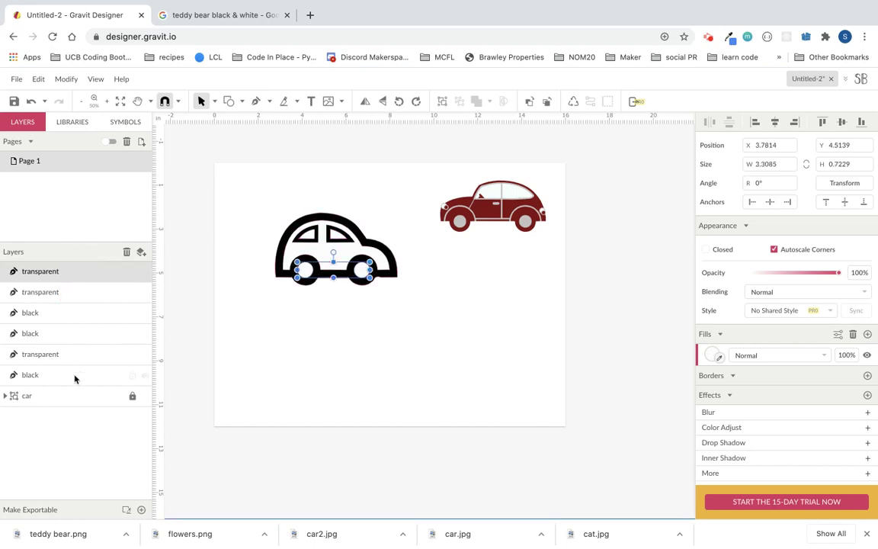
# Step: Group all remaining black and transparent path layers of the black car
pyautogui.click(74, 374)
pyautogui.keyDown('shift'); pyautogui.click(71, 272); pyautogui.keyUp('shift')
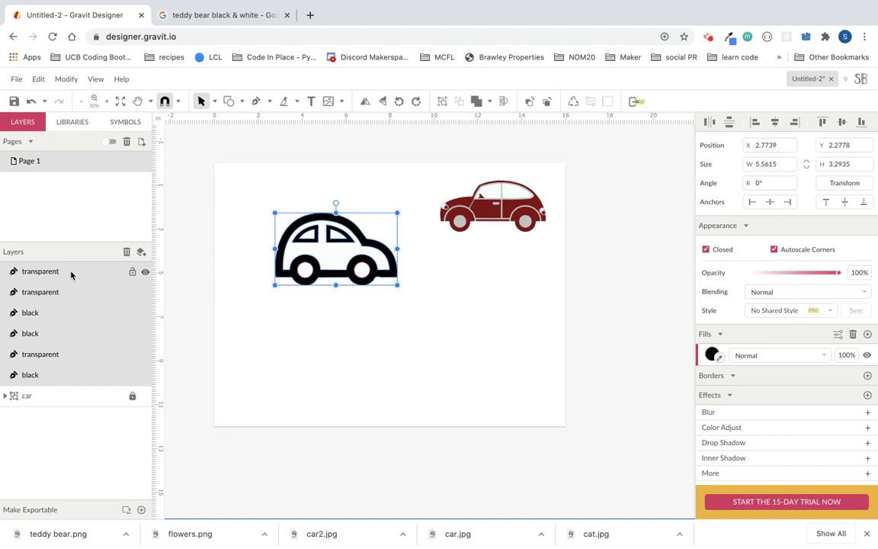
pyautogui.hotkey('ctrl', 'g')
# Step: Rename the black car's group as car 2 and lock it
pyautogui.doubleClick(37, 271)
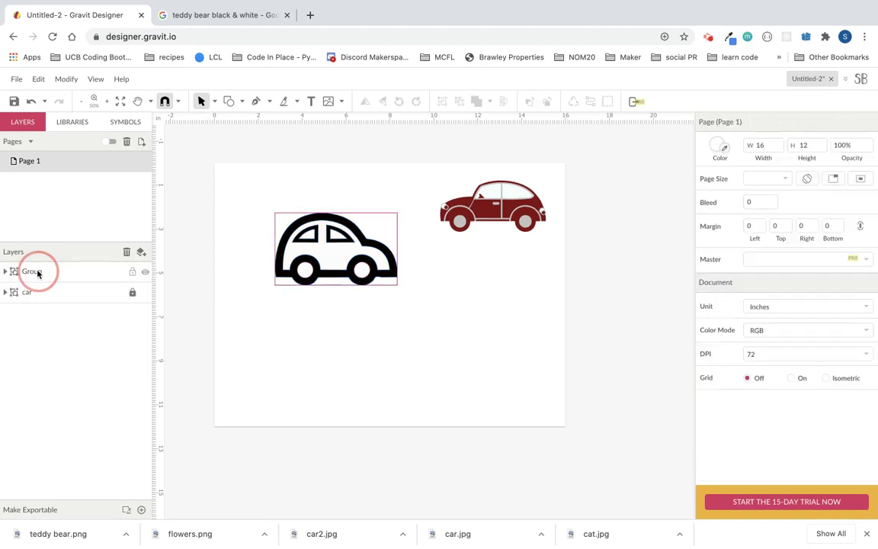
pyautogui.write('car 2')
pyautogui.press('Return')
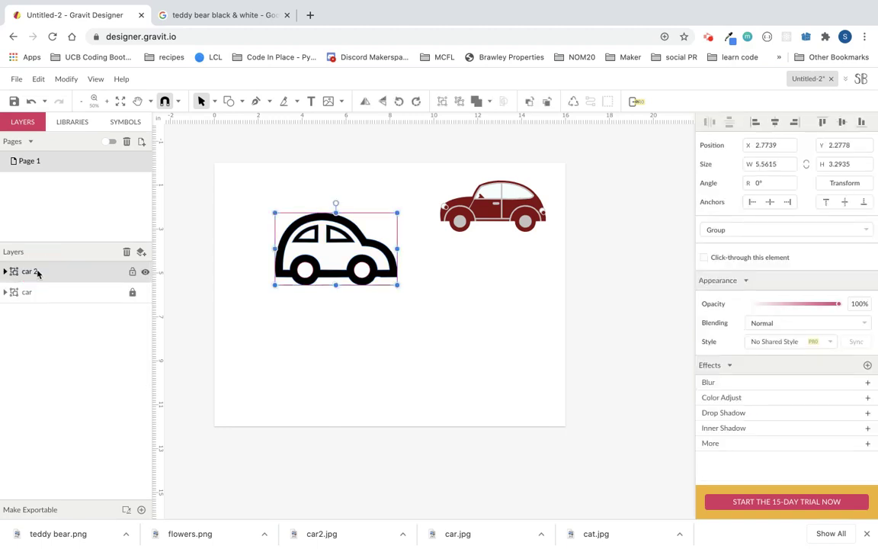
pyautogui.click(132, 272)
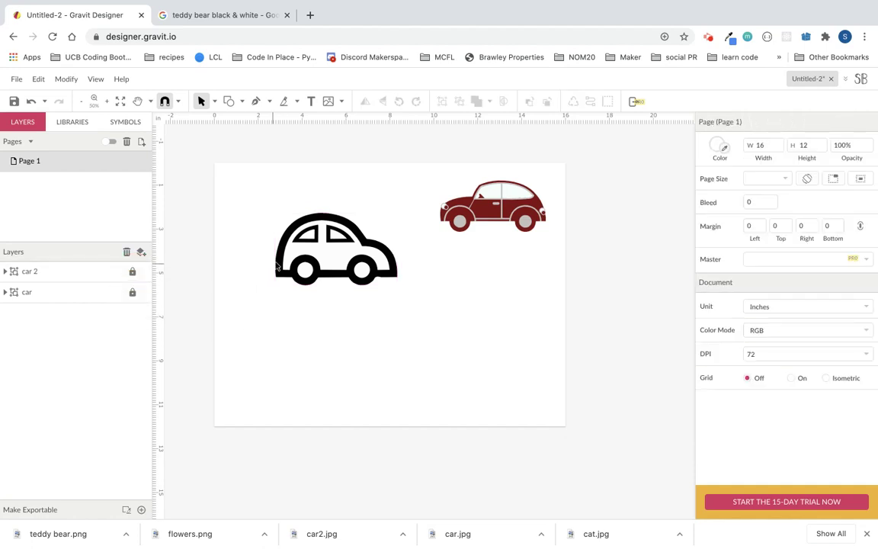
# Step: Import the image cat.jpg from the Downloads folder onto the page
pyautogui.click(16, 79)
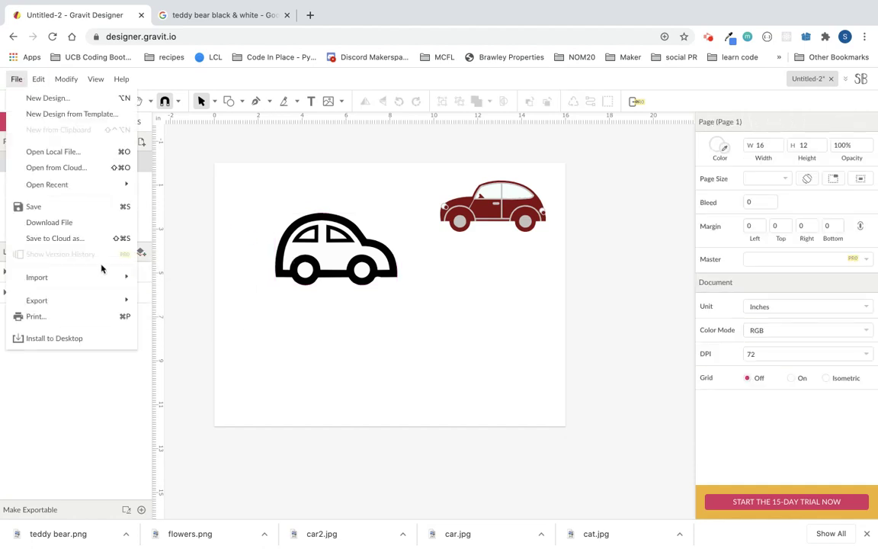
pyautogui.moveTo(106, 284)
pyautogui.click(181, 281)
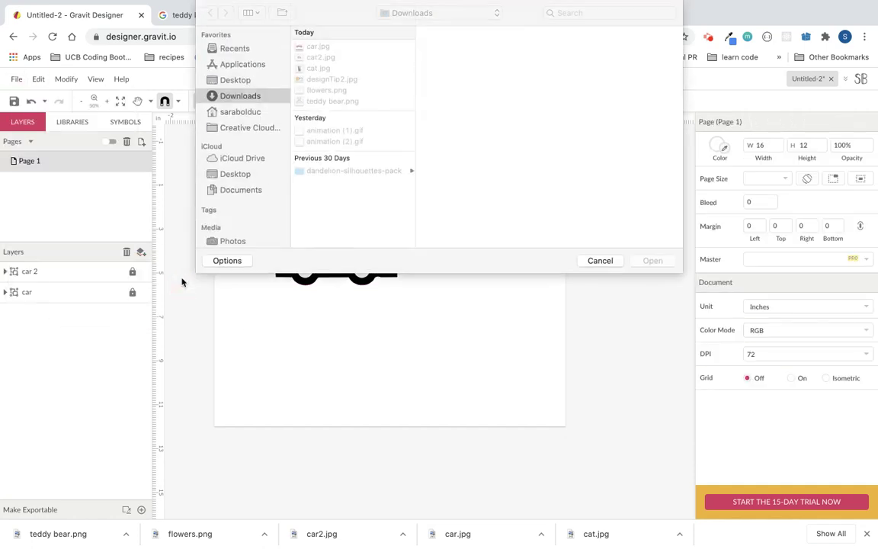
pyautogui.click(321, 69)
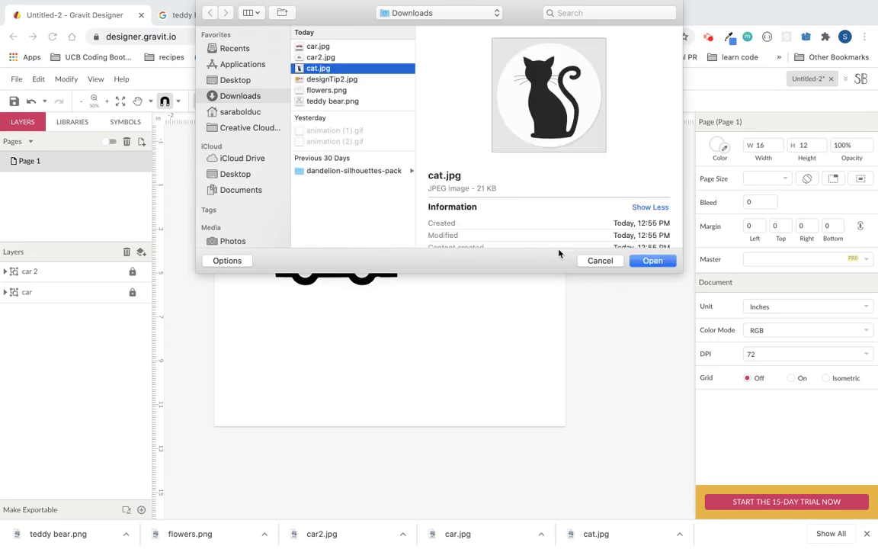
pyautogui.click(644, 261)
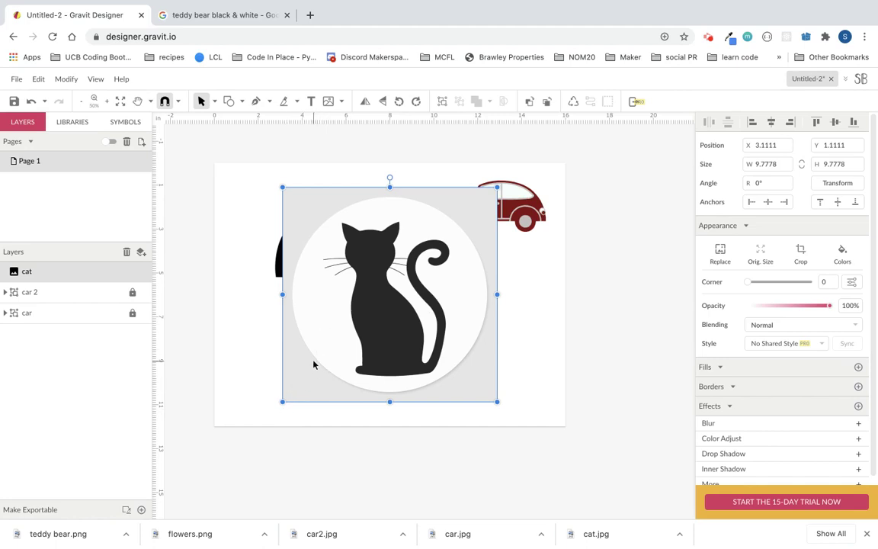
# Step: Vectorize the placed cat image
pyautogui.click(72, 82)
pyautogui.moveTo(139, 315)
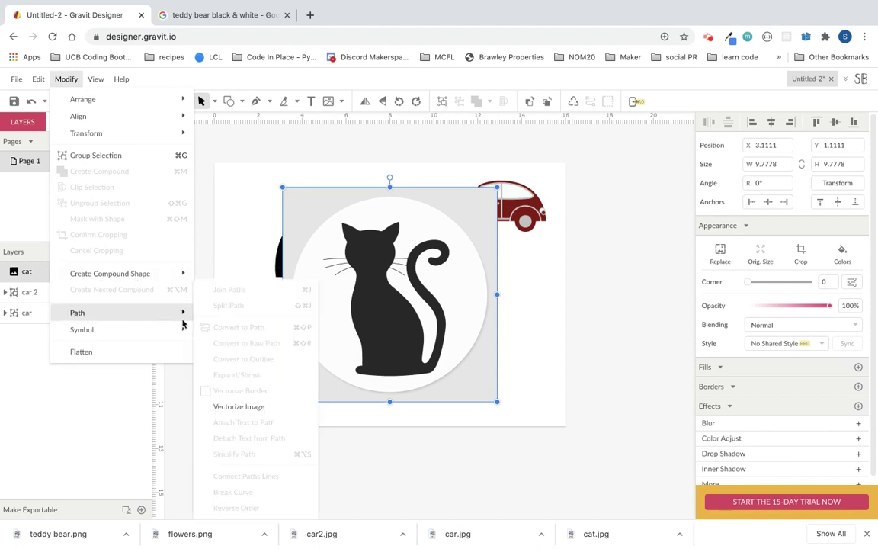
pyautogui.click(248, 409)
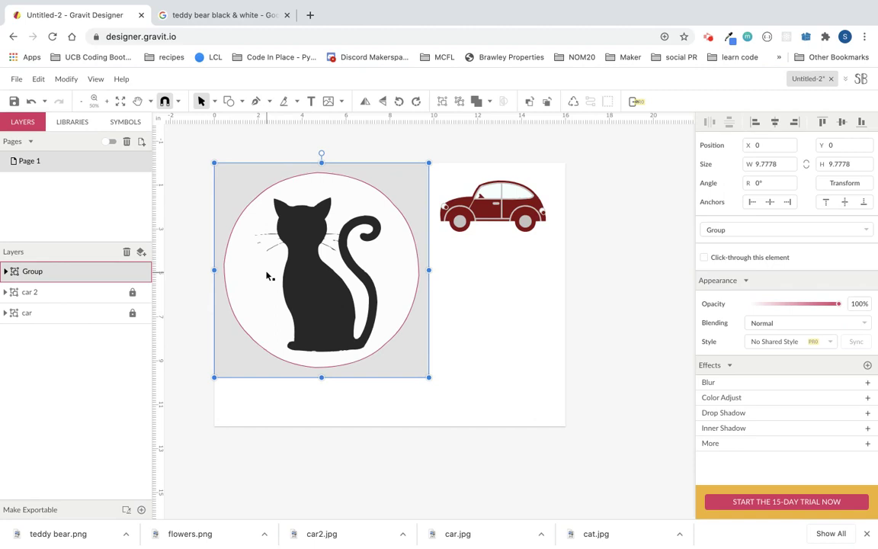
pyautogui.rightClick(66, 278)
pyautogui.click(70, 275)
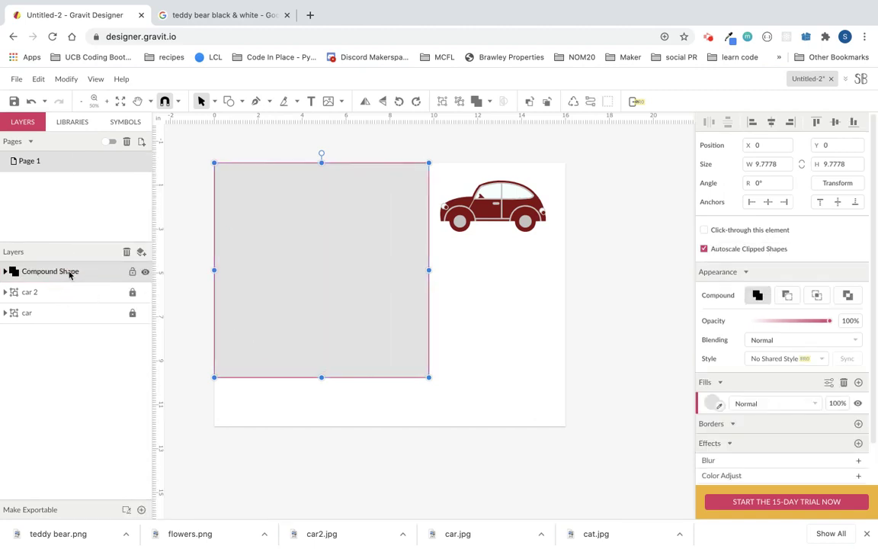
pyautogui.hotkey('ctrl', 'z')
# Step: Ungroup the vectorized cat and delete its gray square background and the snow-coloured circle behind it
pyautogui.rightClick(70, 273)
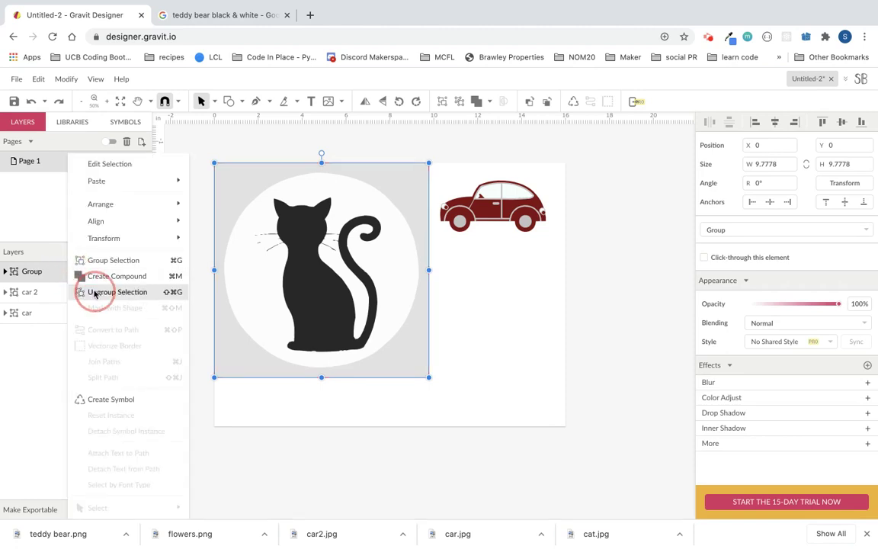
pyautogui.click(91, 290)
pyautogui.click(65, 445)
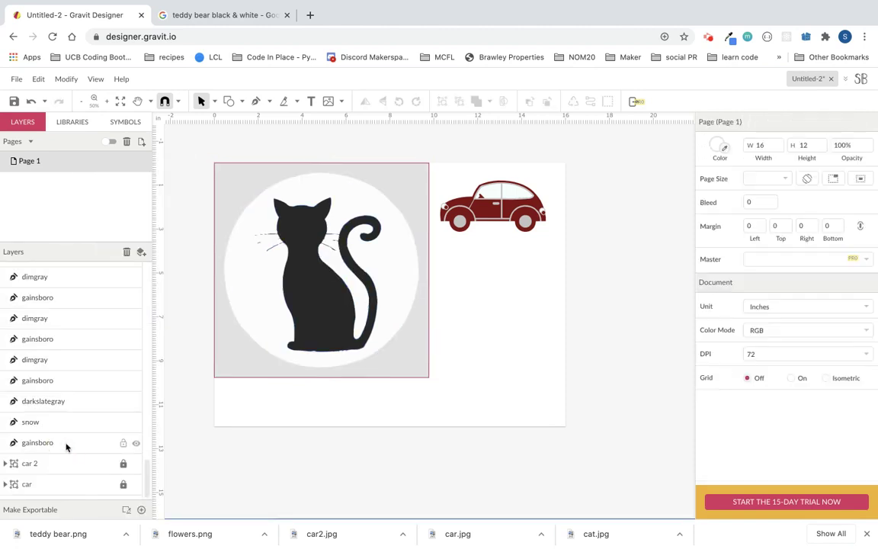
pyautogui.press('Delete')
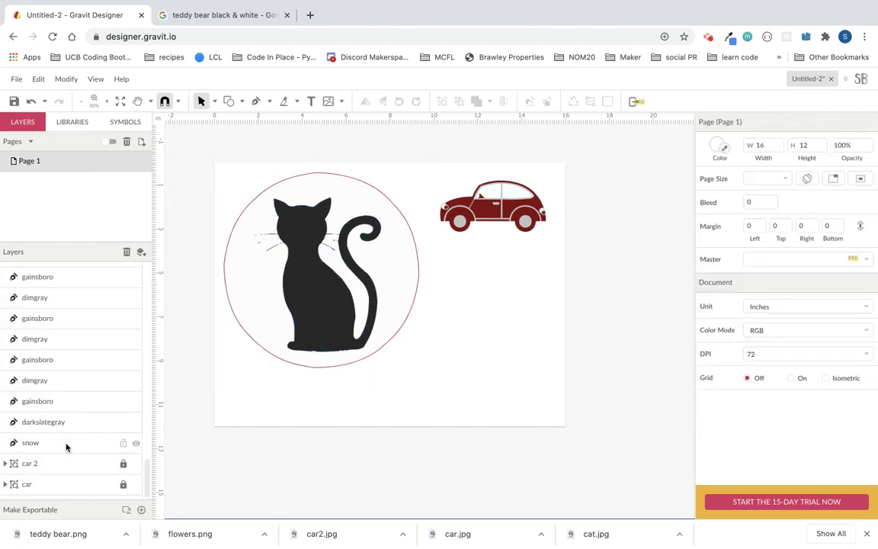
pyautogui.click(65, 444)
pyautogui.press('Delete')
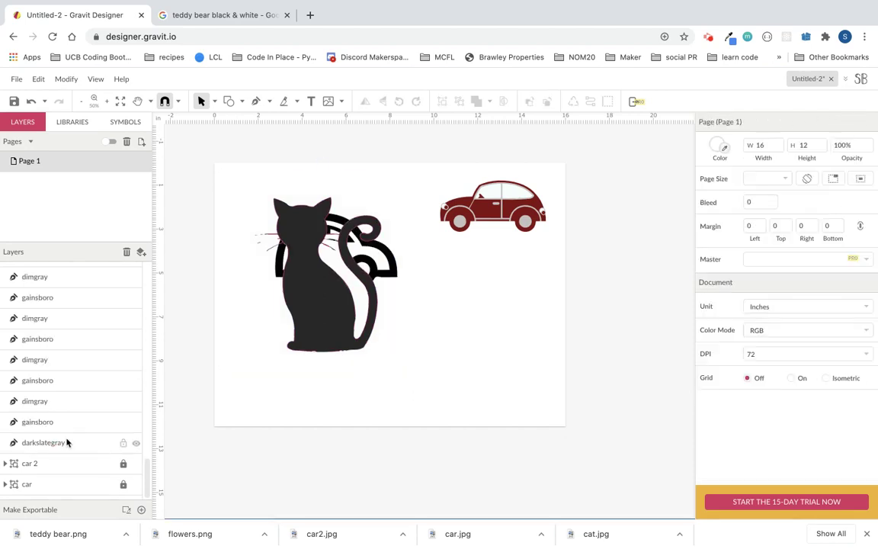
# Step: Move all of the cat's path layers together to the area below the red car, at about X 9.04, Y 4.01 inches
pyautogui.click(66, 442)
pyautogui.scroll(5, 82, 359)
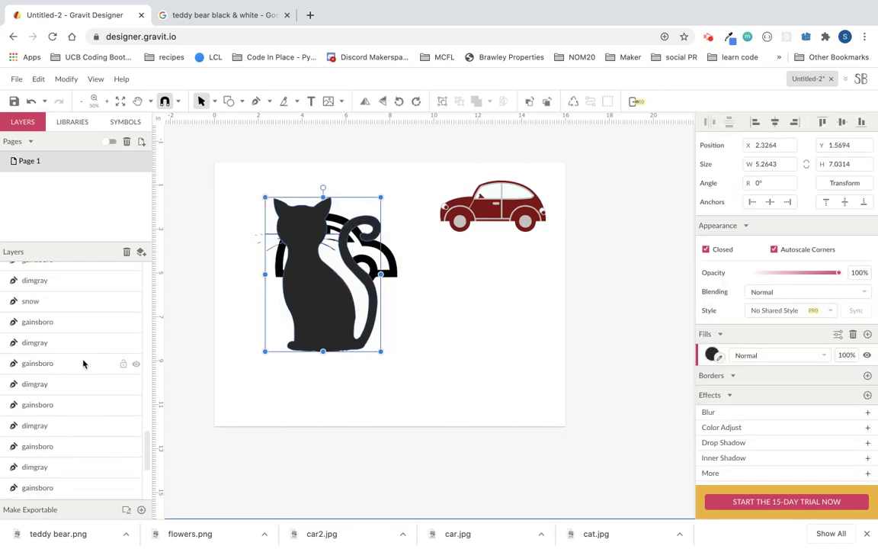
pyautogui.scroll(3, 82, 348)
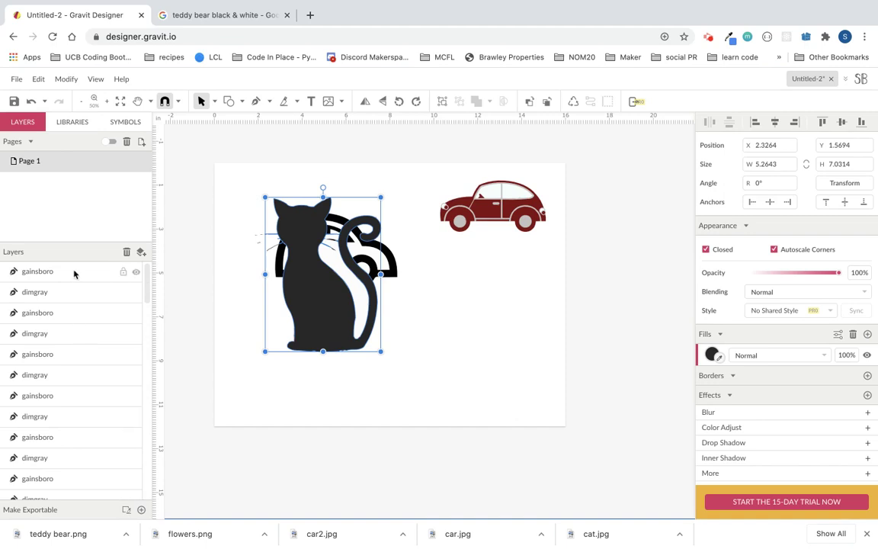
pyautogui.keyDown('shift'); pyautogui.click(74, 273); pyautogui.keyUp('shift')
pyautogui.moveTo(318, 299); pyautogui.dragTo(472, 355)
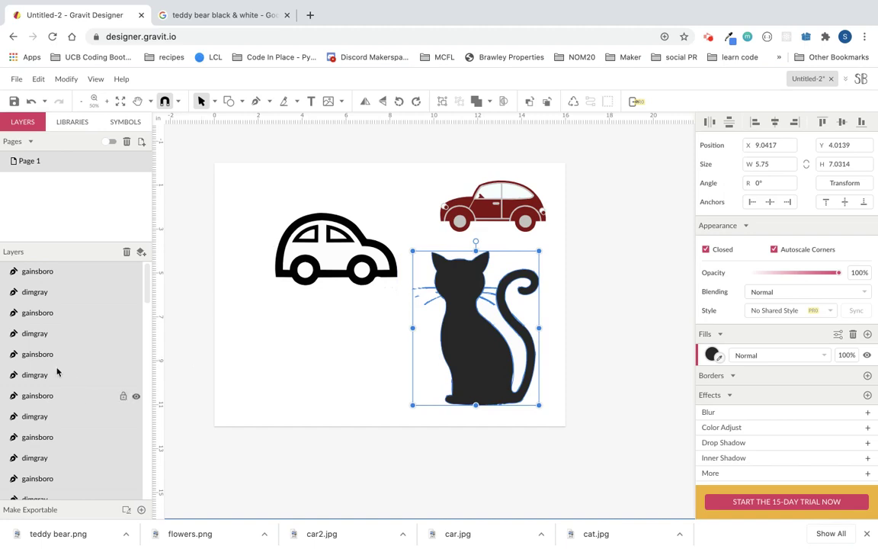
pyautogui.click(353, 354)
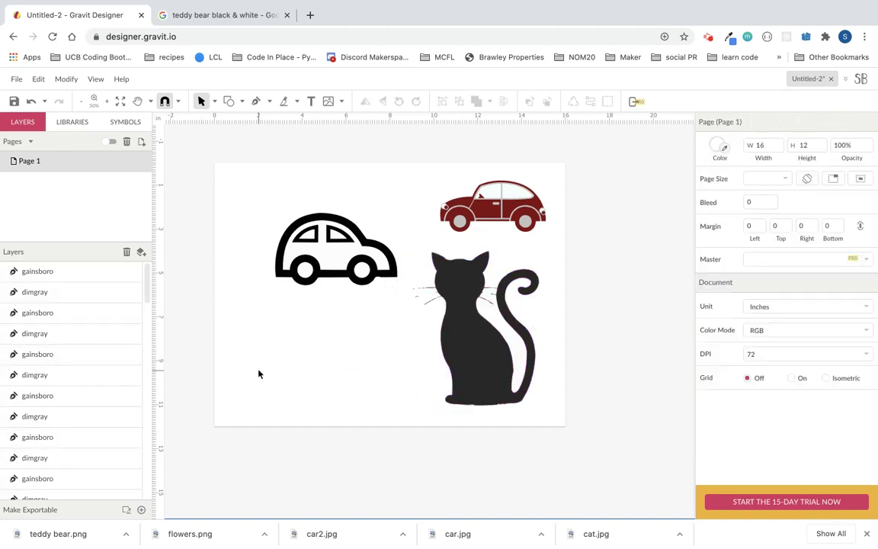
# Step: Delete all of the cat's gainsboro, dimgray and snow fragment layers above the darkslategray silhouette, keeping only the silhouette
pyautogui.scroll(-3, 31, 425)
pyautogui.scroll(-3, 31, 424)
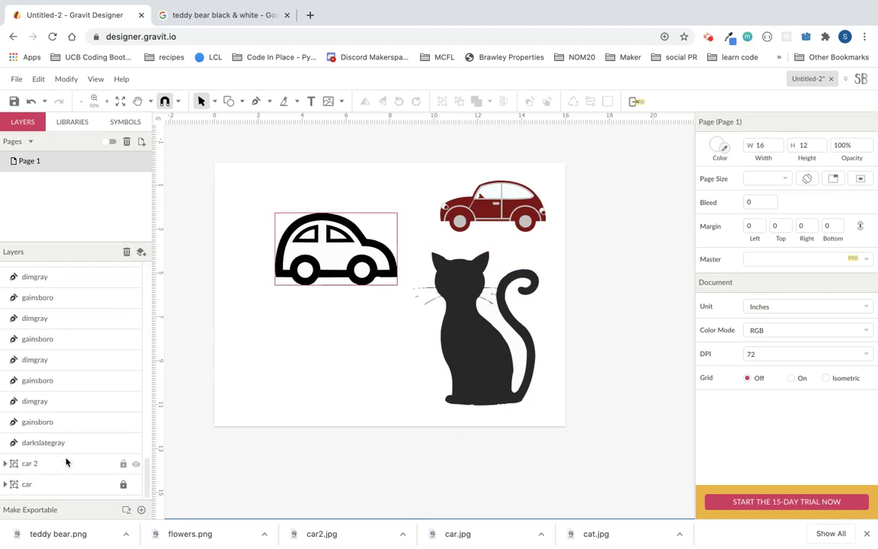
pyautogui.click(75, 445)
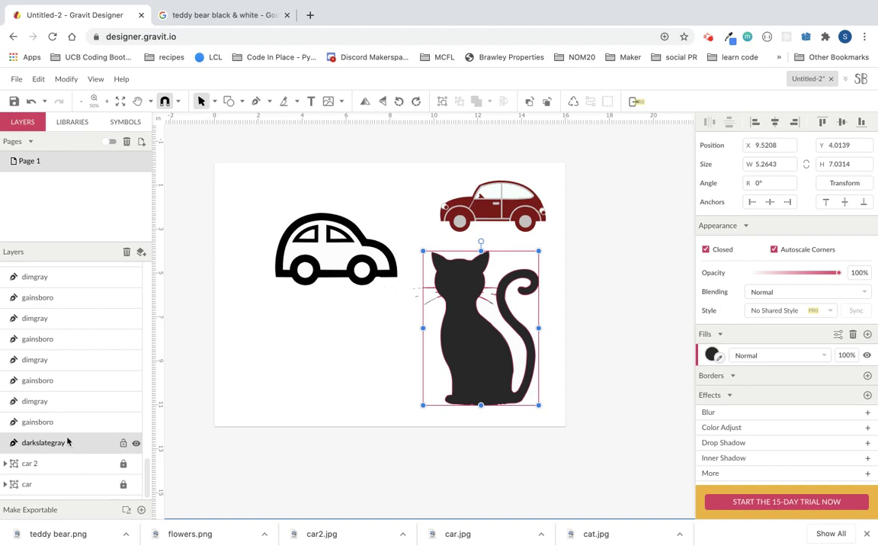
pyautogui.click(72, 424)
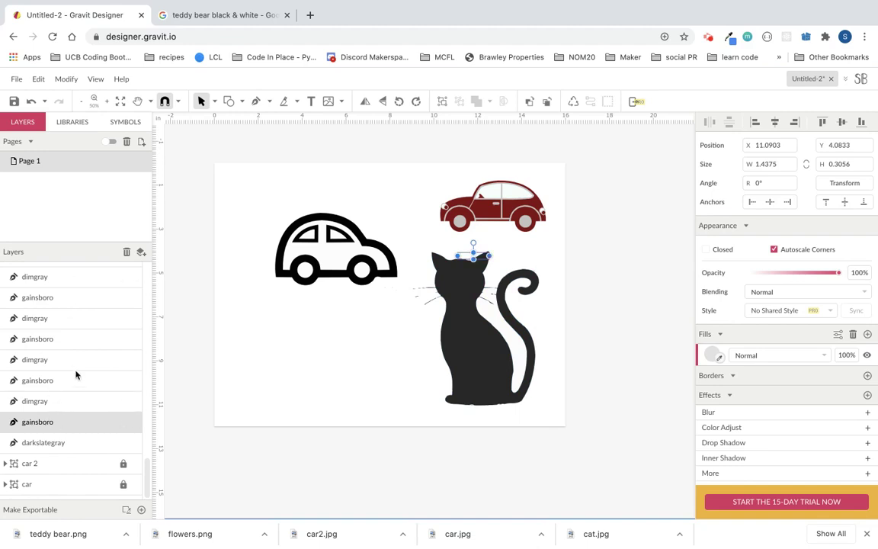
pyautogui.scroll(5, 74, 373)
pyautogui.scroll(2, 75, 373)
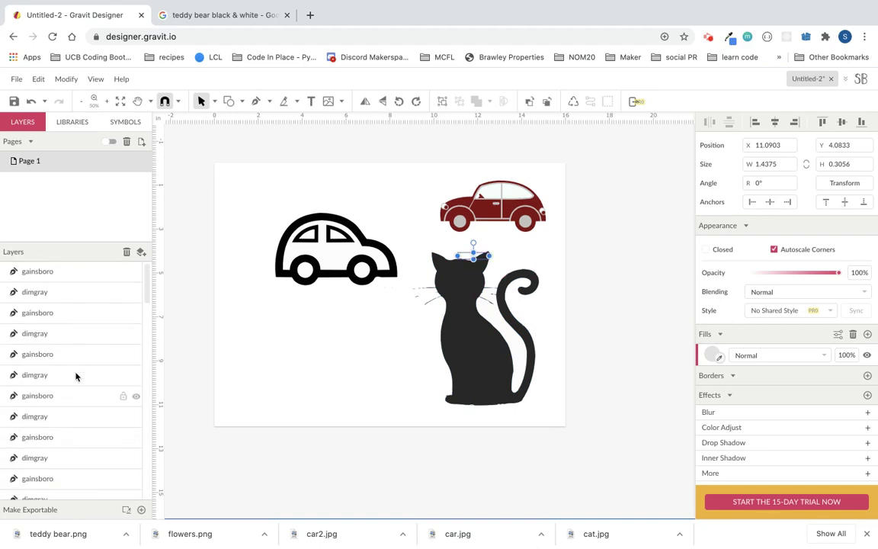
pyautogui.click(74, 273)
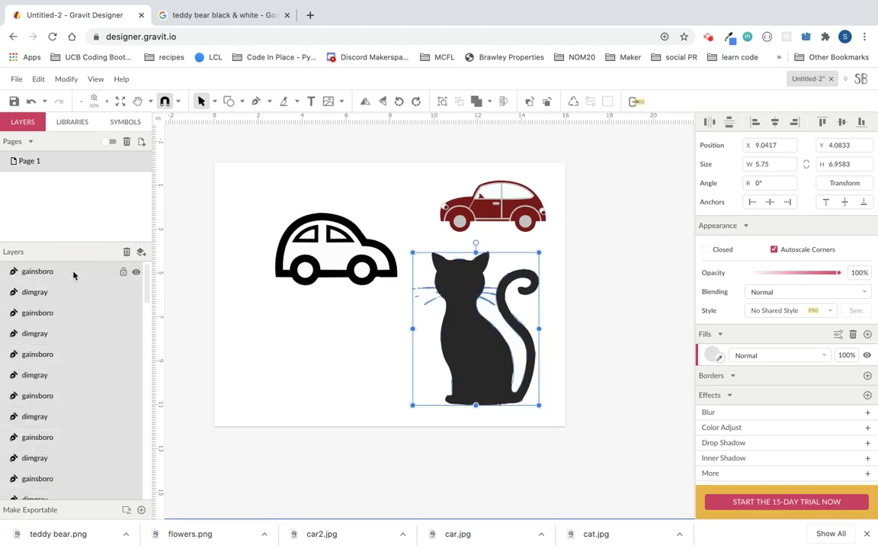
pyautogui.press('Delete')
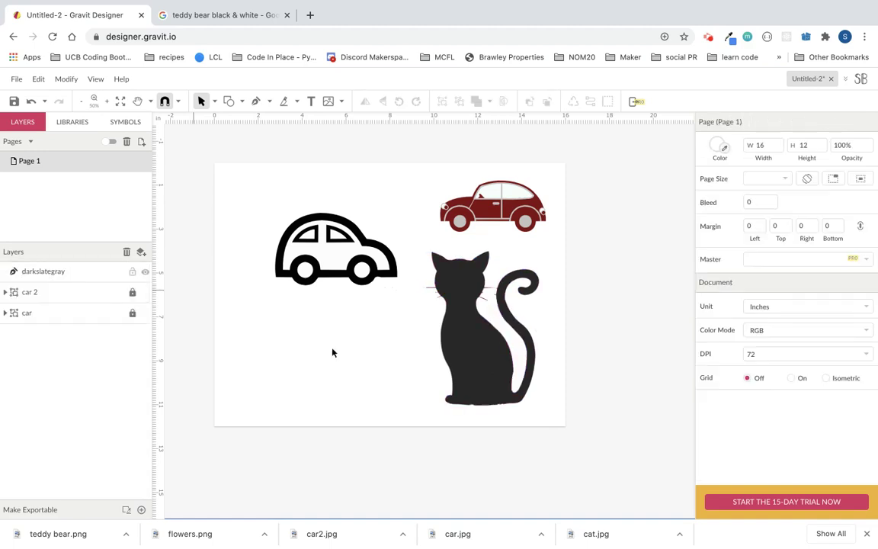
# Step: Rename the darkslategray silhouette layer as cat and lock it
pyautogui.click(355, 367)
pyautogui.doubleClick(29, 274)
pyautogui.write('cat')
pyautogui.press('Return')
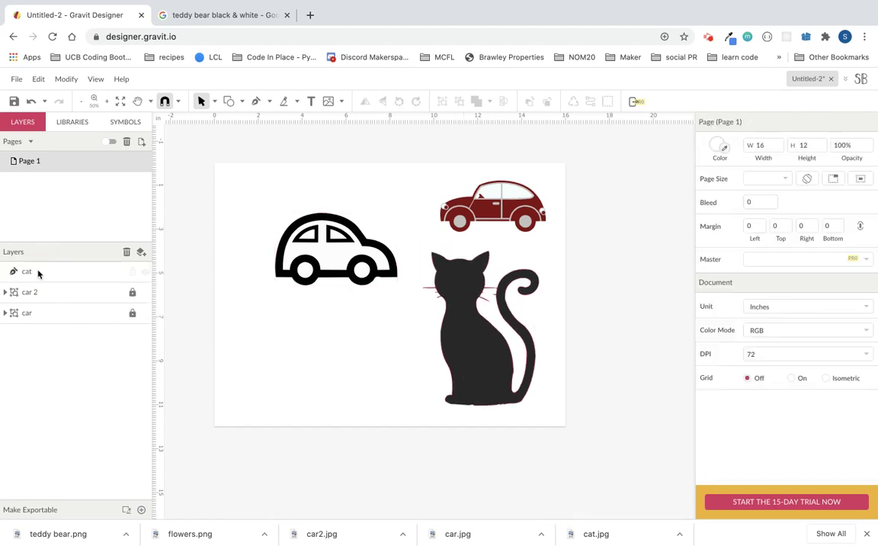
pyautogui.click(132, 273)
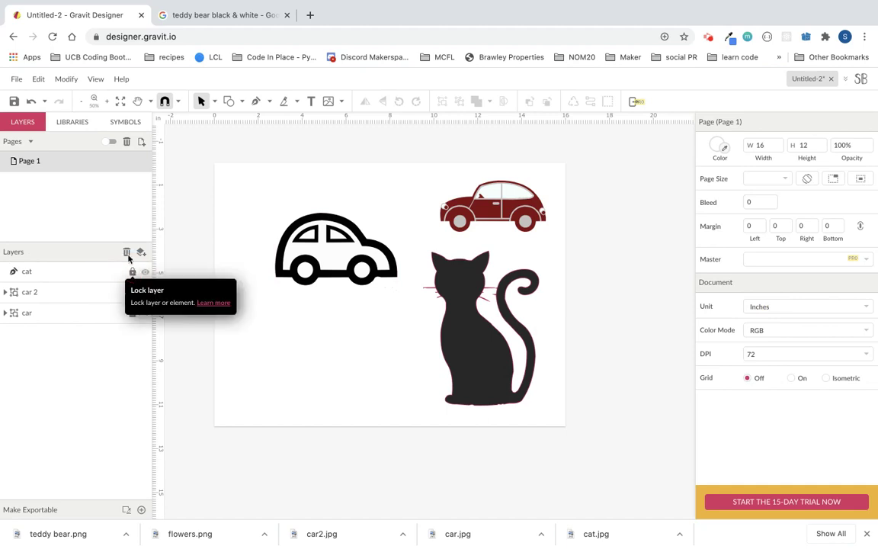
# Step: Place the image teddy bear.png from the Downloads folder onto the page
pyautogui.click(69, 79)
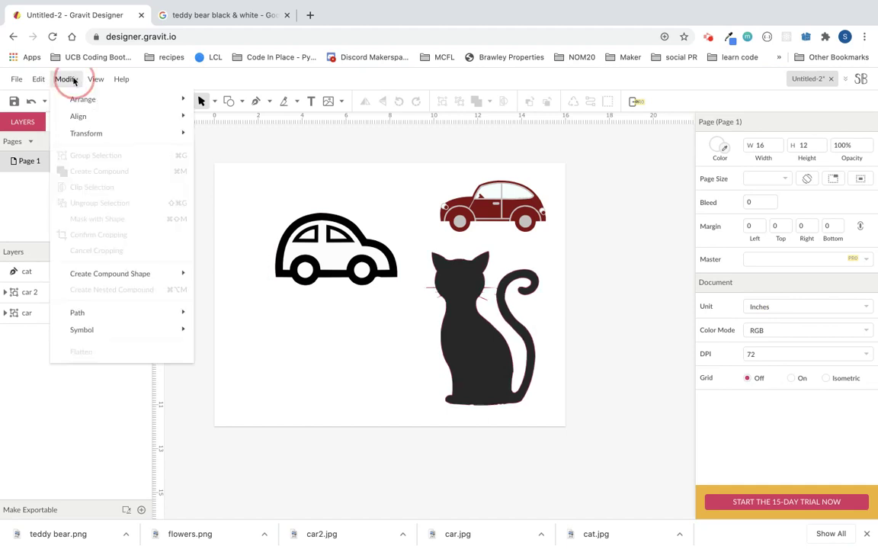
pyautogui.click(21, 81)
pyautogui.moveTo(76, 285)
pyautogui.click(167, 280)
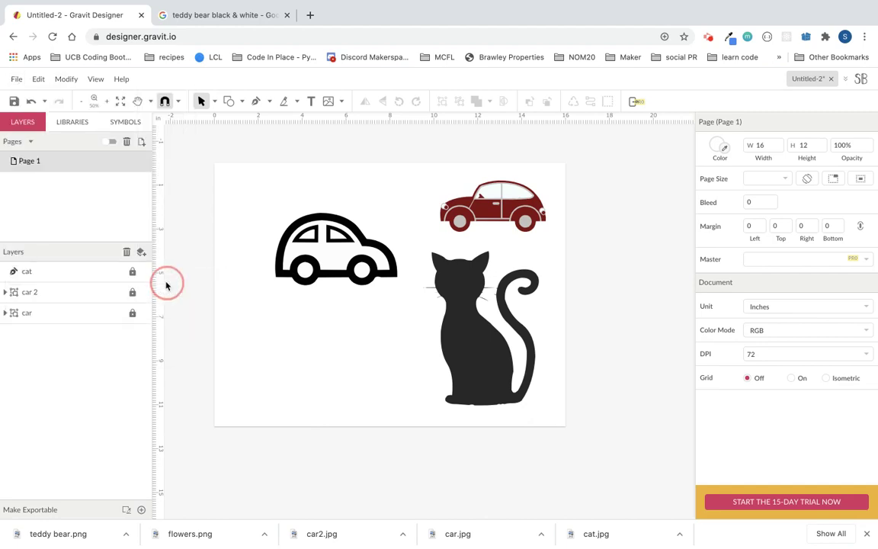
pyautogui.click(339, 103)
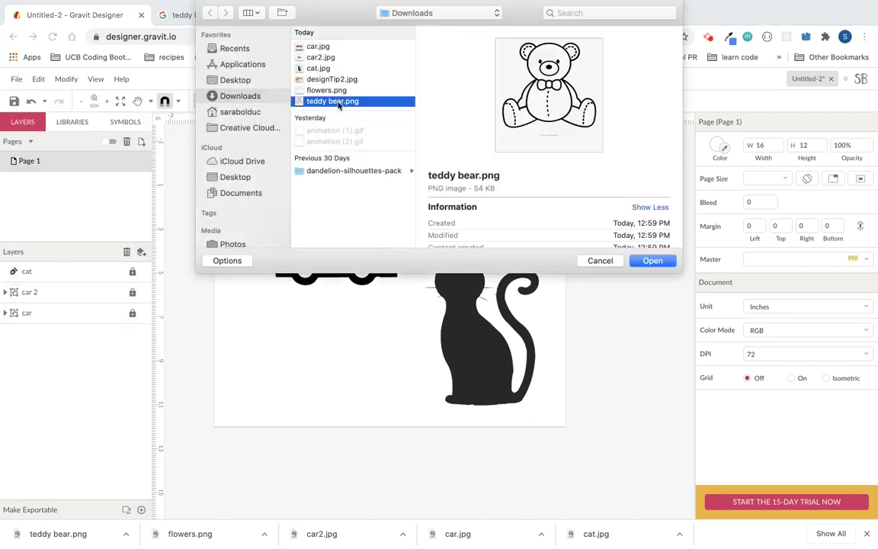
pyautogui.click(651, 261)
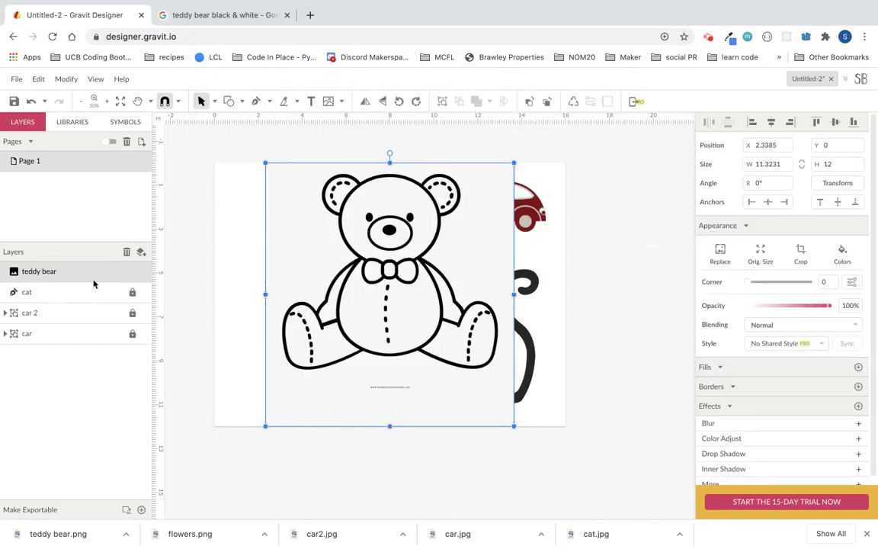
# Step: Vectorize the placed teddy bear image
pyautogui.click(68, 79)
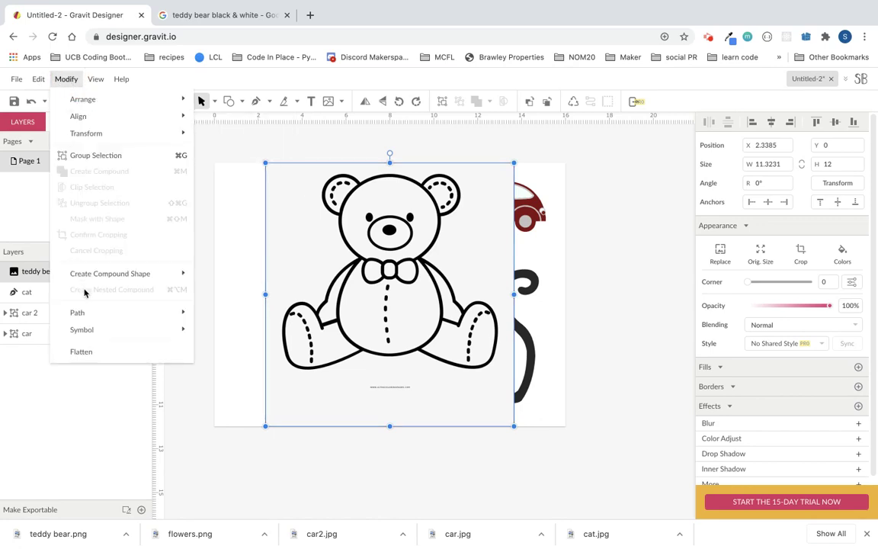
pyautogui.moveTo(90, 311)
pyautogui.click(241, 409)
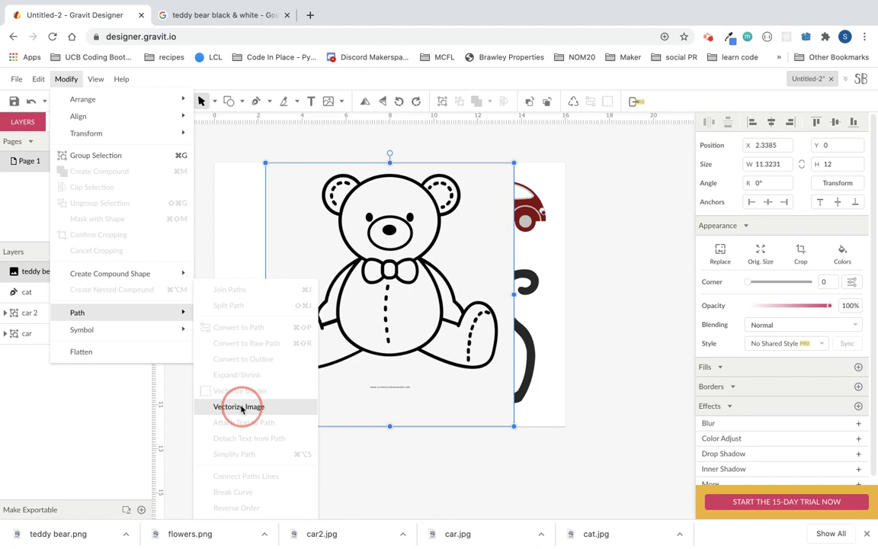
pyautogui.click(241, 408)
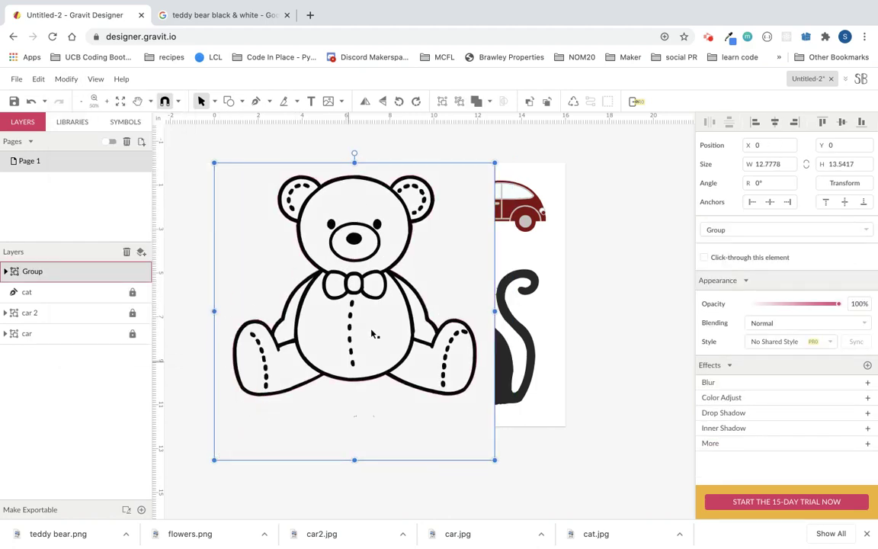
# Step: Ungroup the vectorized bear and delete the lowest whitesmoke layer that forms its square background
pyautogui.rightClick(76, 276)
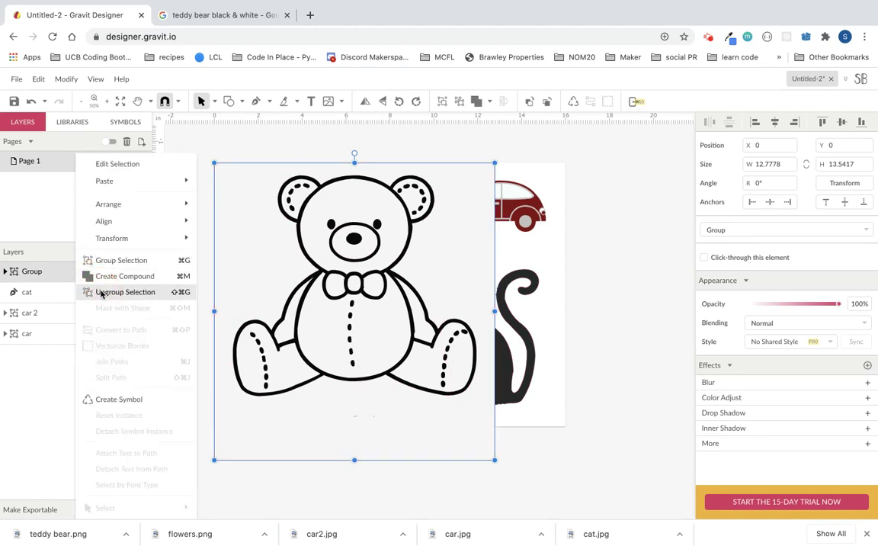
pyautogui.click(101, 294)
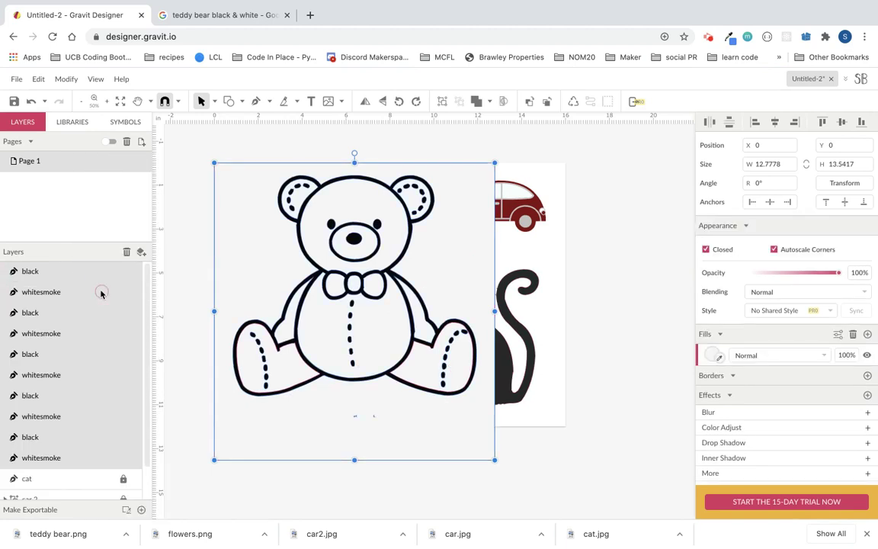
pyautogui.press('Escape')
pyautogui.click(74, 459)
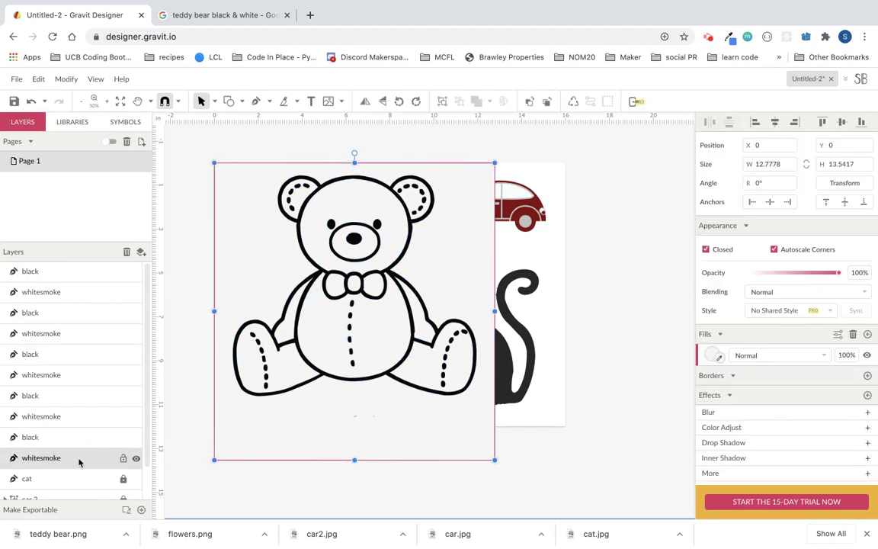
pyautogui.press('Delete')
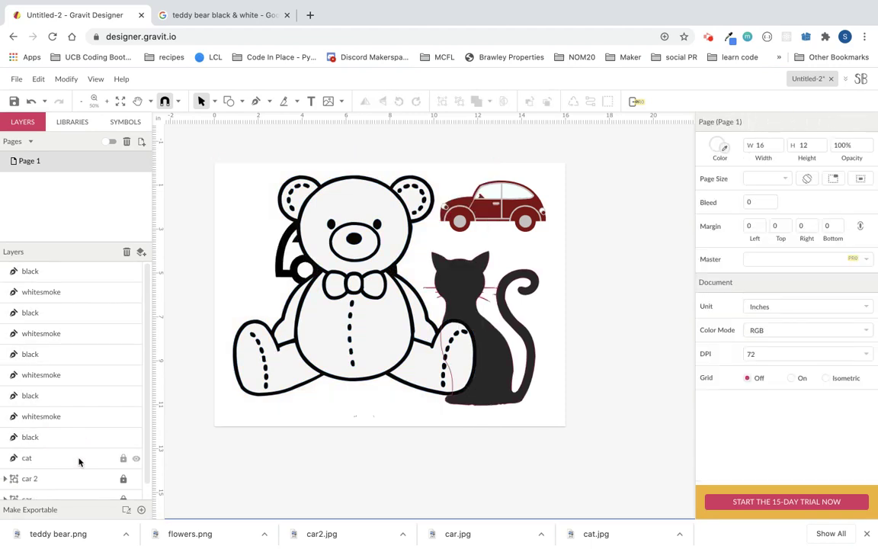
# Step: Try deleting the whitesmoke layer that fills the bear's head and ears, and undo the deletion
pyautogui.click(75, 416)
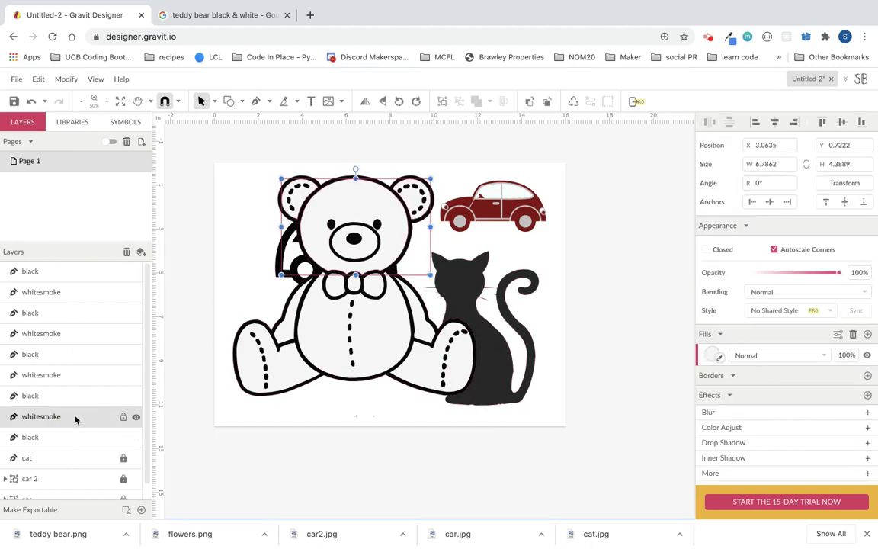
pyautogui.press('Delete')
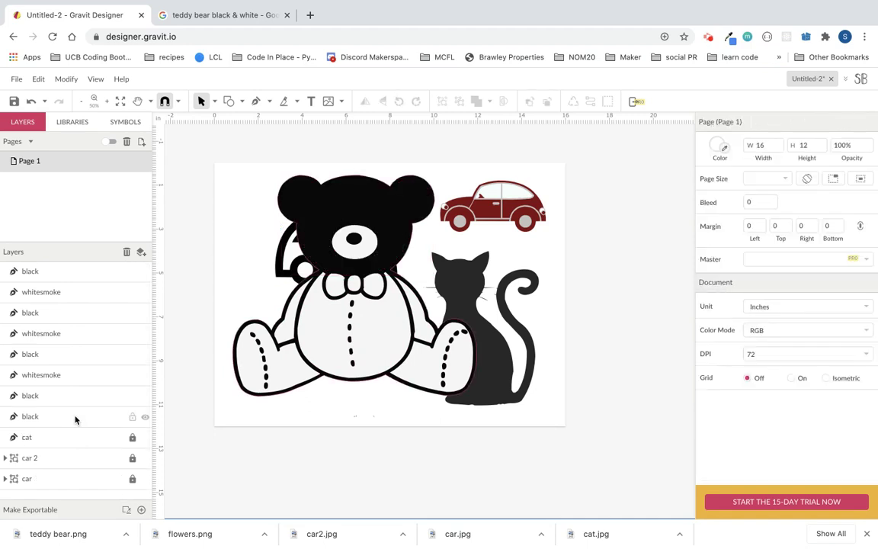
pyautogui.hotkey('ctrl', 'z')
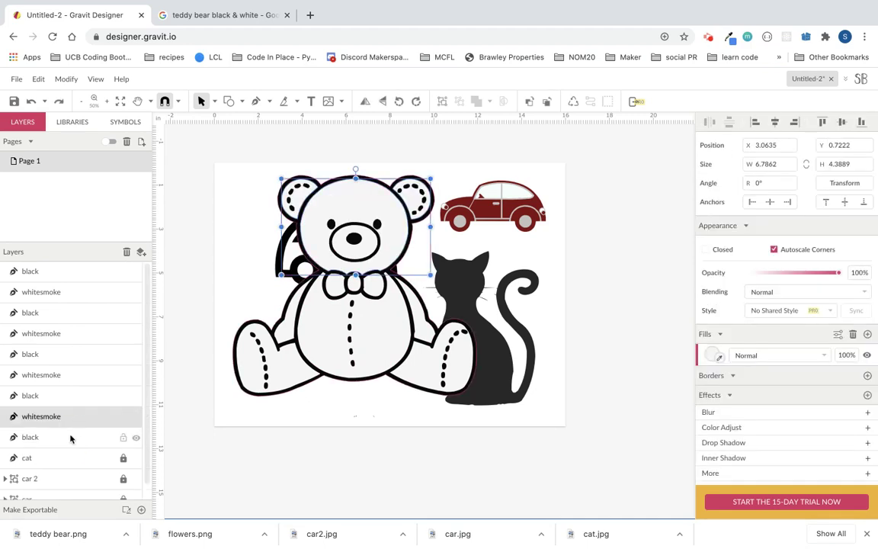
pyautogui.click(71, 436)
pyautogui.keyDown('shift'); pyautogui.click(71, 279); pyautogui.keyUp('shift')
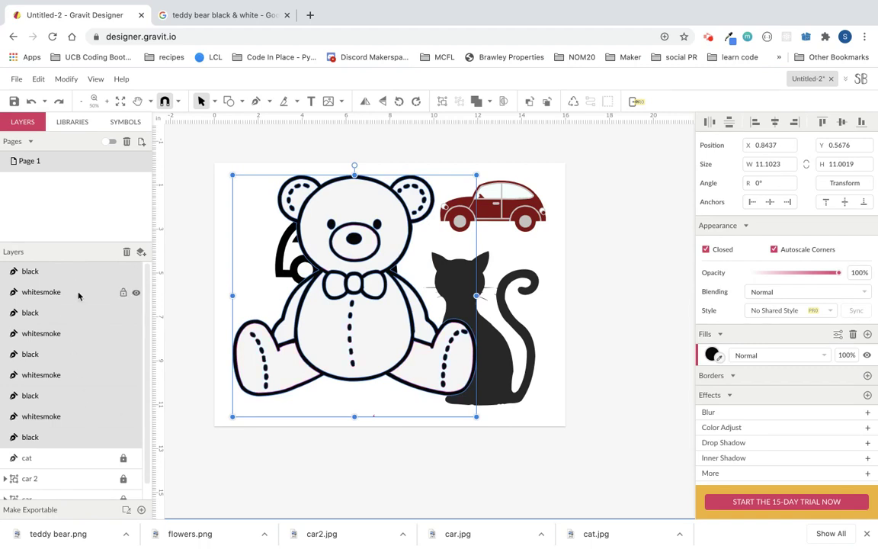
# Step: Delete the stray text fragments below the bear from its topmost black layer with the Subselect tool, and return to the Pointer tool
pyautogui.click(68, 271)
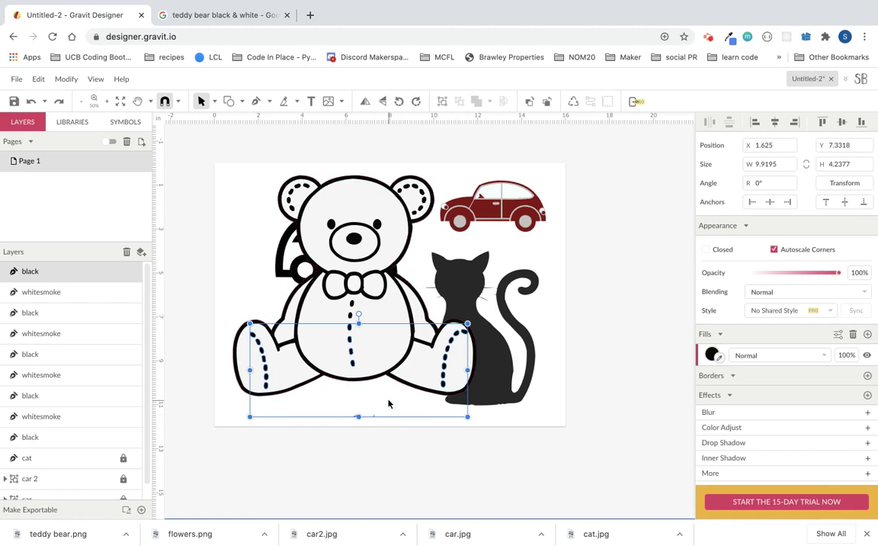
pyautogui.scroll(5, 388, 403)
pyautogui.scroll(6, 388, 403)
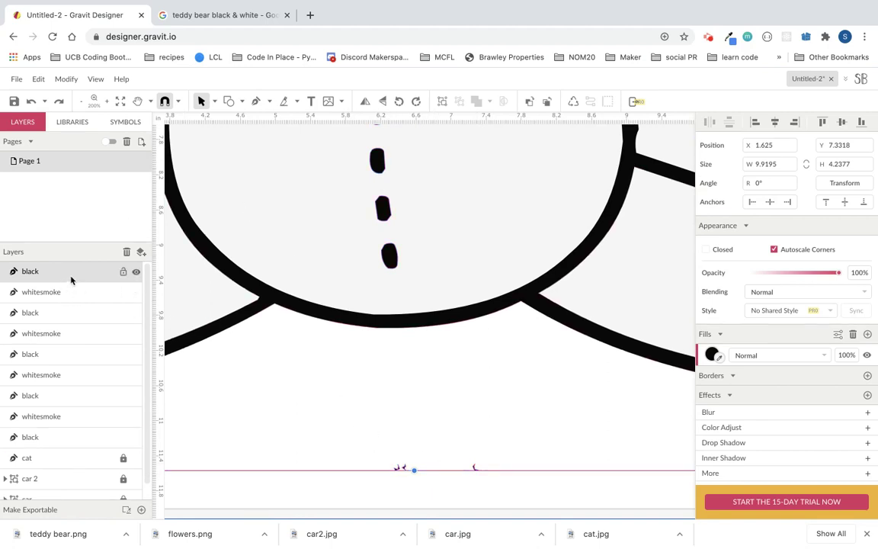
pyautogui.click(216, 102)
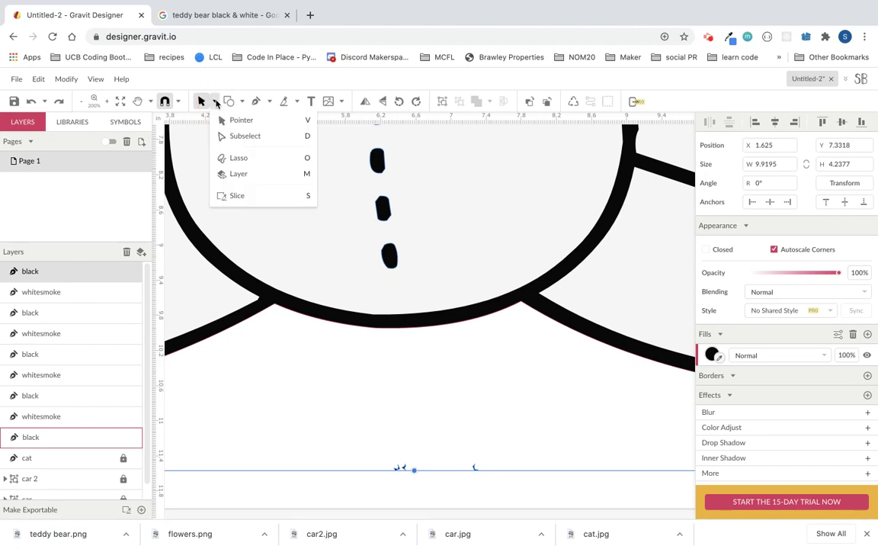
pyautogui.click(242, 137)
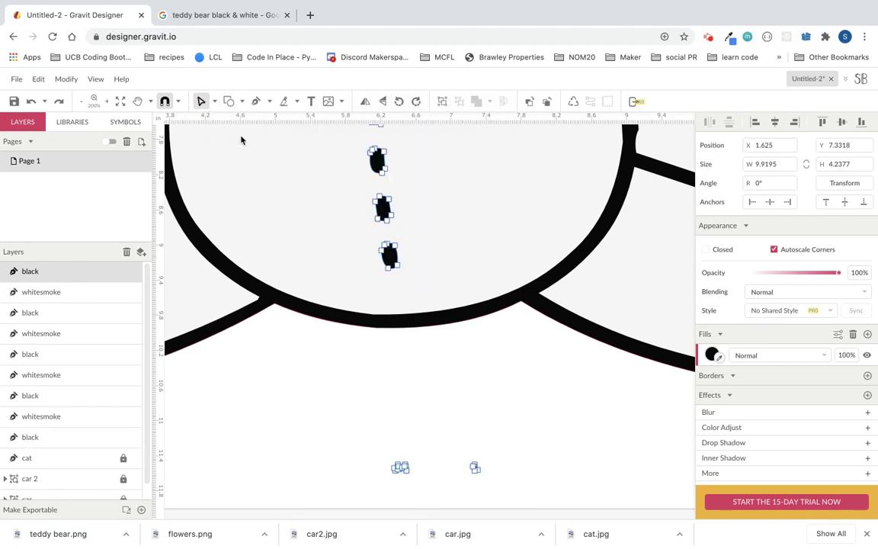
pyautogui.click(354, 449)
pyautogui.moveTo(348, 436); pyautogui.dragTo(493, 499)
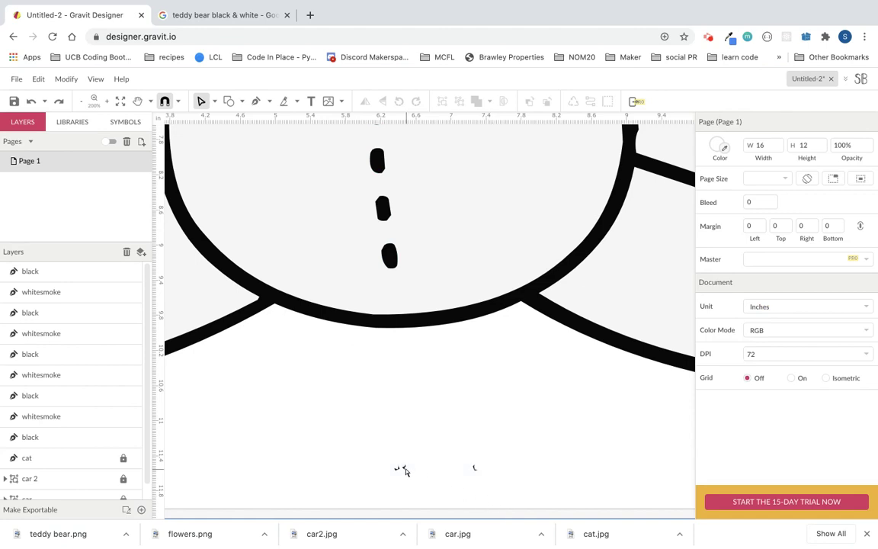
pyautogui.click(113, 278)
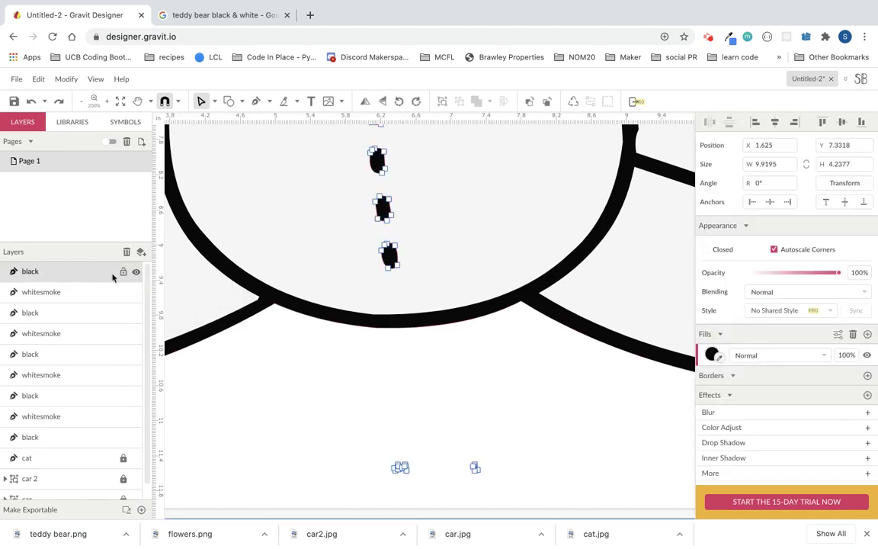
pyautogui.moveTo(379, 454); pyautogui.dragTo(517, 488)
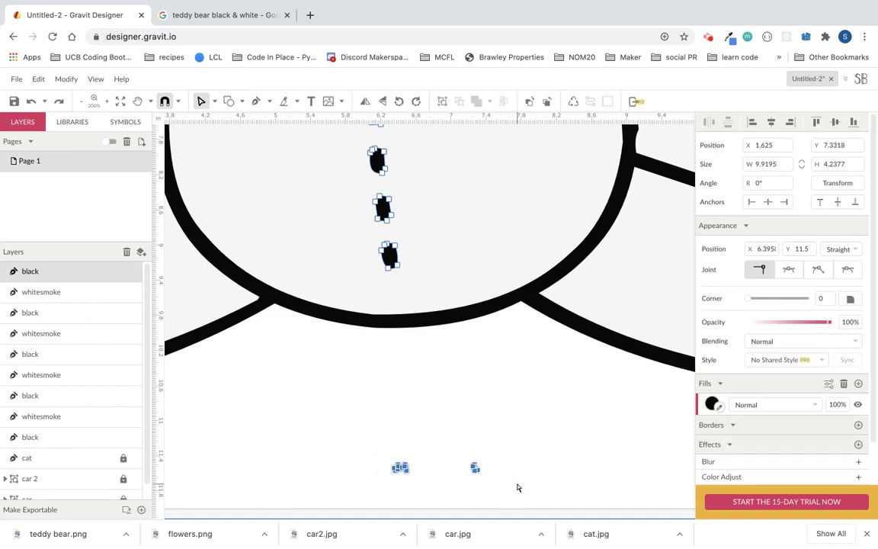
pyautogui.press('Delete')
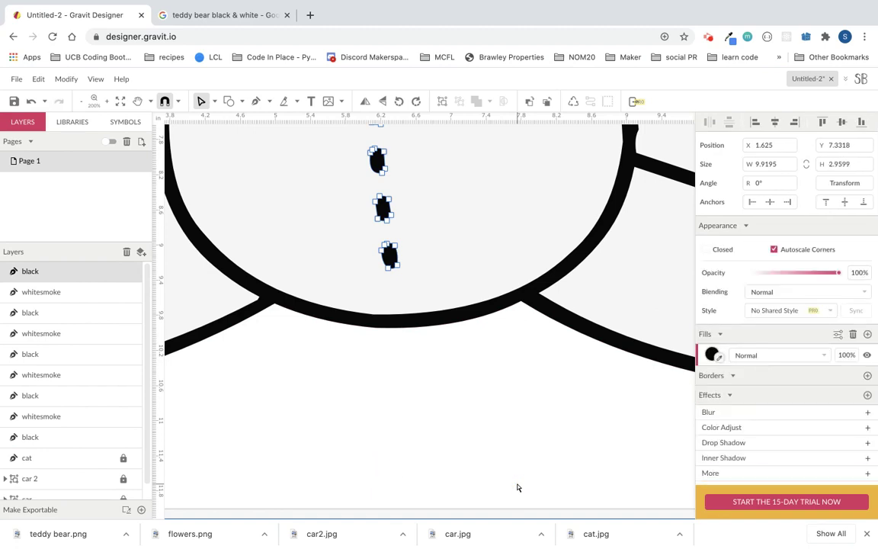
pyautogui.click(215, 102)
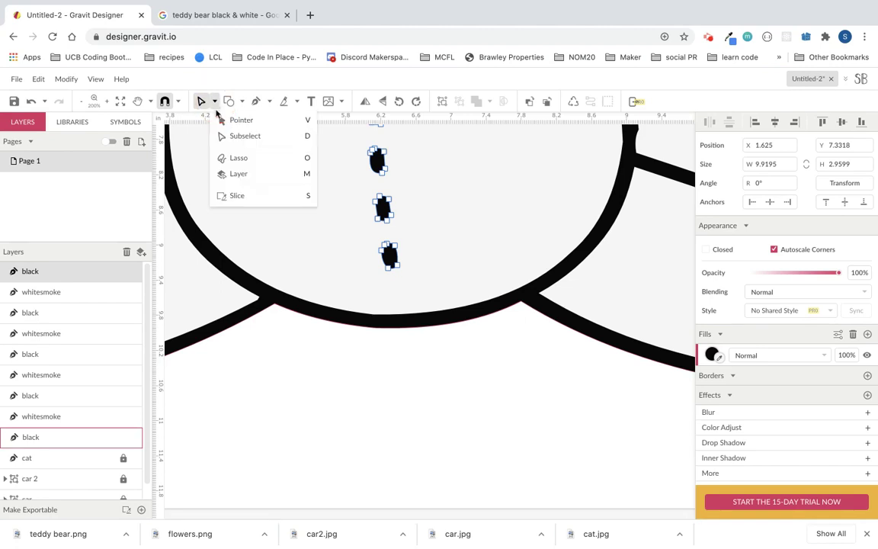
pyautogui.click(221, 117)
# Step: Group all of the bear's black and whitesmoke layers and name the group bear
pyautogui.press('super+minus')
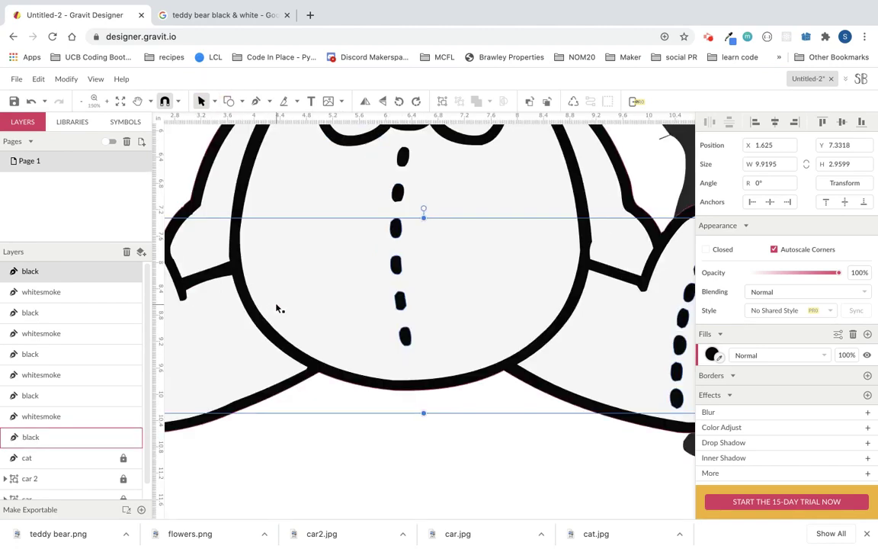
pyautogui.click(418, 392)
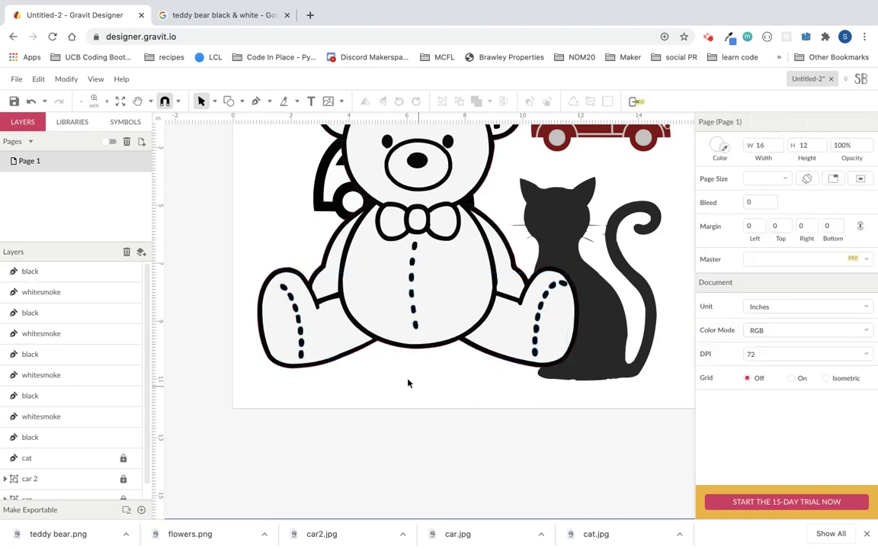
pyautogui.click(59, 439)
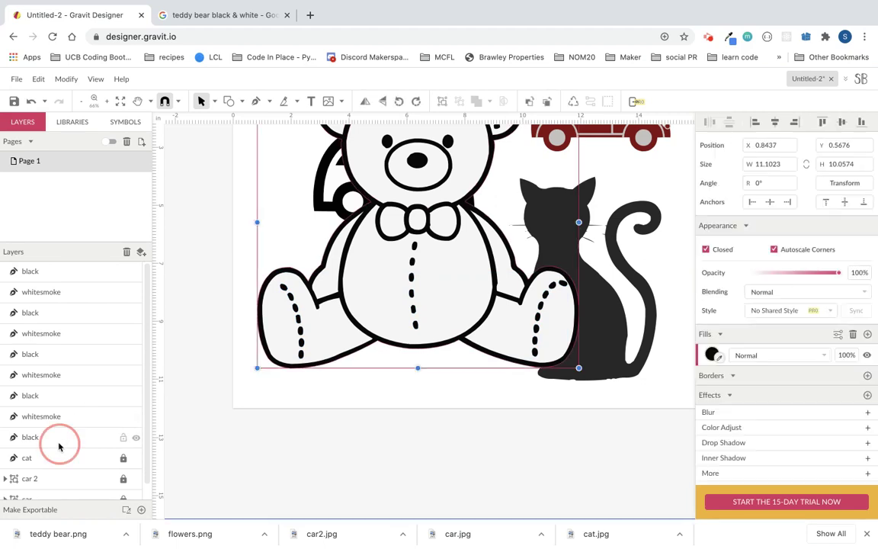
pyautogui.keyDown('shift'); pyautogui.click(69, 272); pyautogui.keyUp('shift')
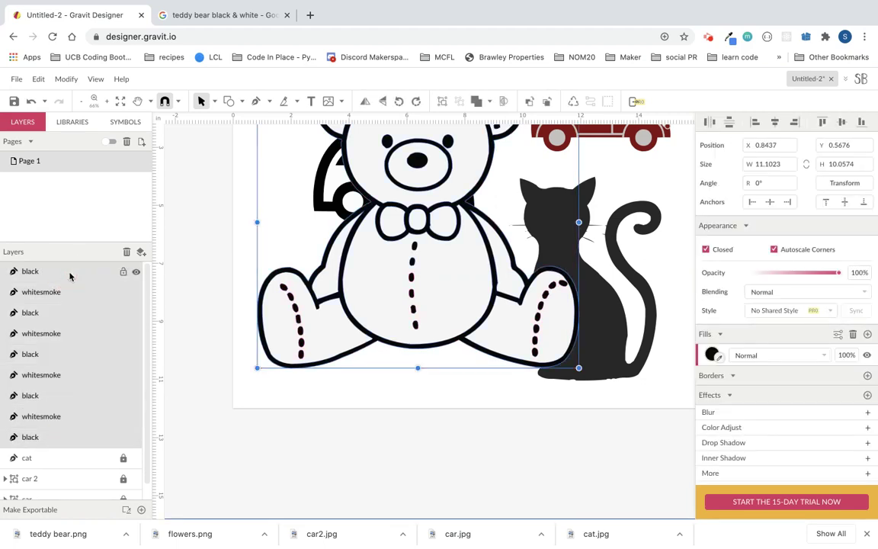
pyautogui.hotkey('ctrl', 'g')
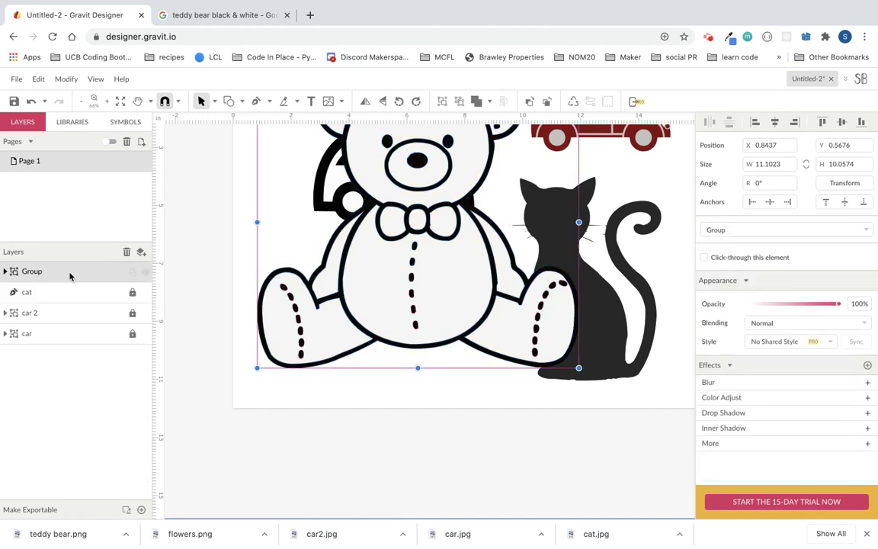
pyautogui.doubleClick(32, 272)
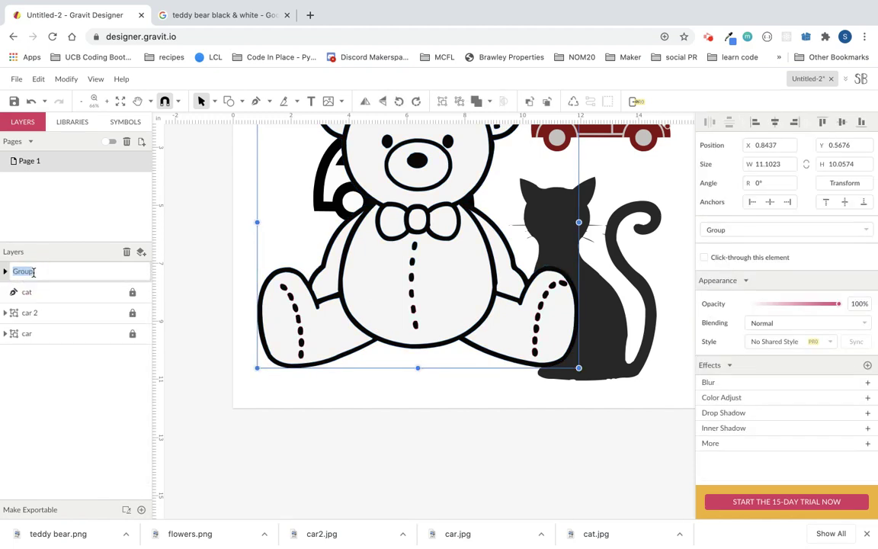
pyautogui.write('bear')
pyautogui.press('Return')
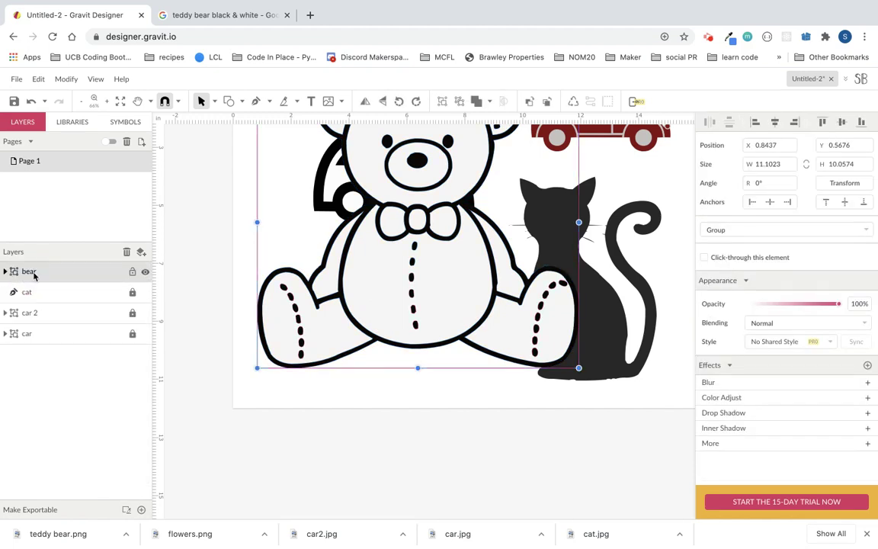
# Step: Scale the bear group down proportionally to about 6.71 by 6.08 inches
pyautogui.click(257, 369)
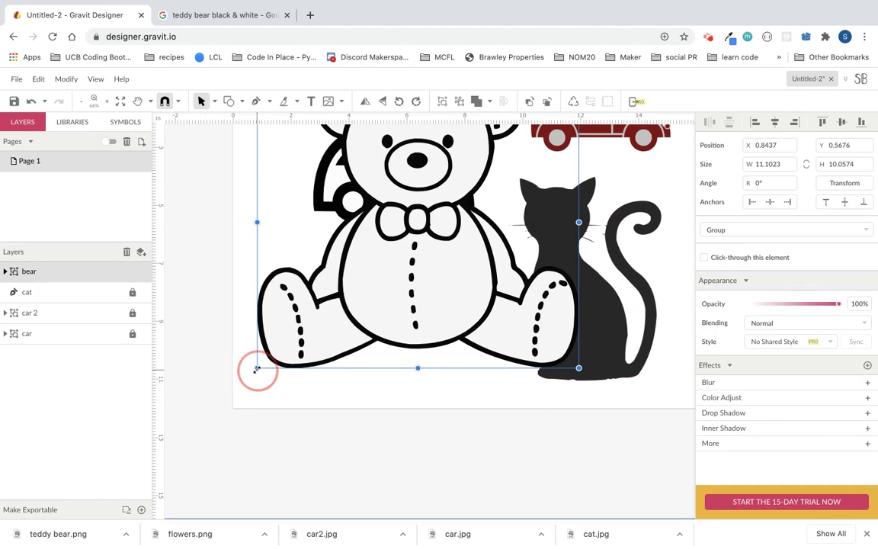
pyautogui.moveTo(256, 369); pyautogui.dragTo(385, 252)
pyautogui.click(485, 171)
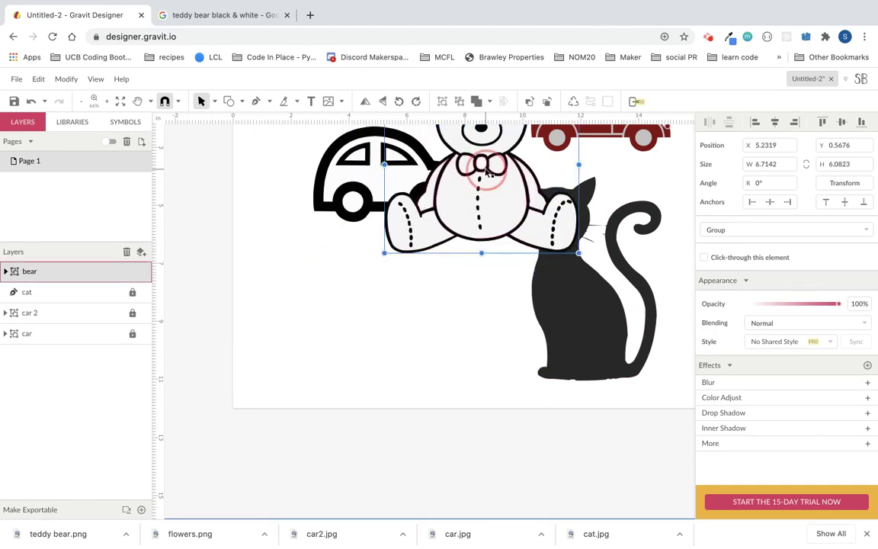
# Step: Scale the bear group down proportionally to about 5.56 by 5.04 inches and place it beneath the black car, beside the cat
pyautogui.moveTo(485, 172); pyautogui.dragTo(353, 309)
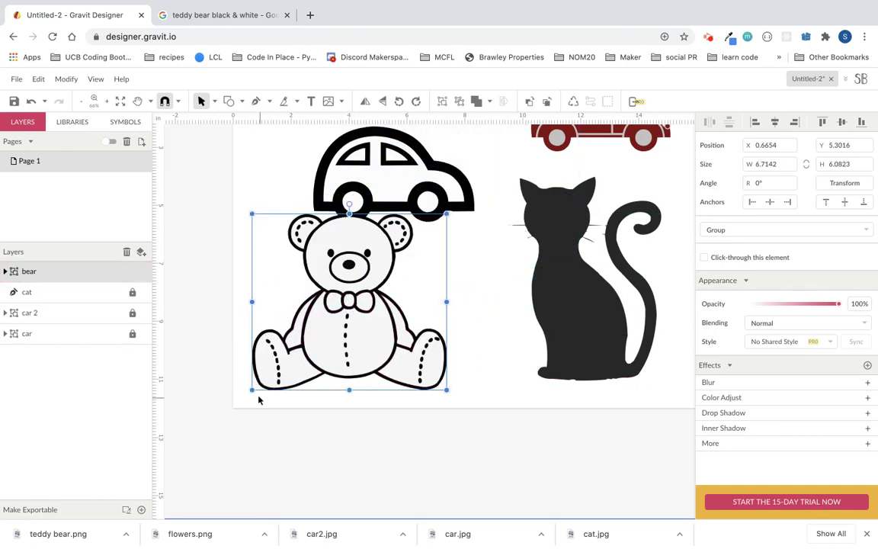
pyautogui.moveTo(251, 391); pyautogui.dragTo(286, 359)
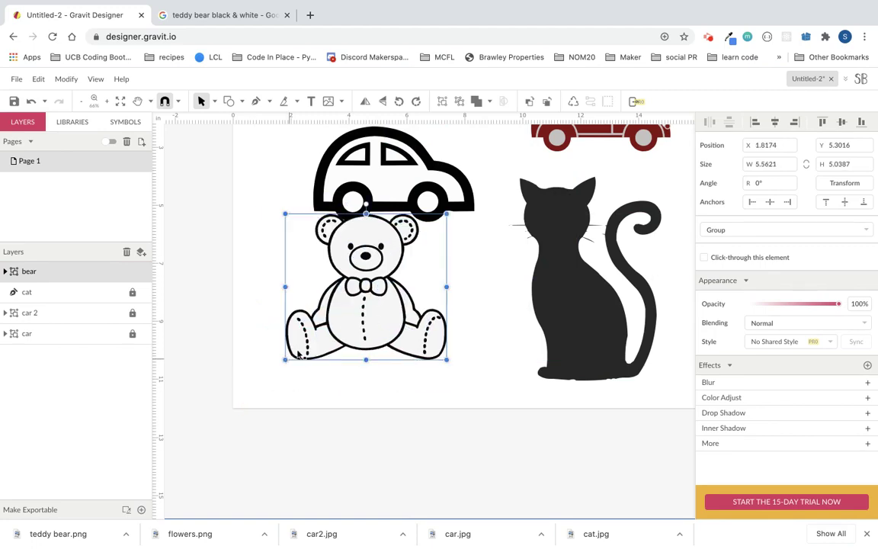
pyautogui.moveTo(369, 282); pyautogui.dragTo(355, 308)
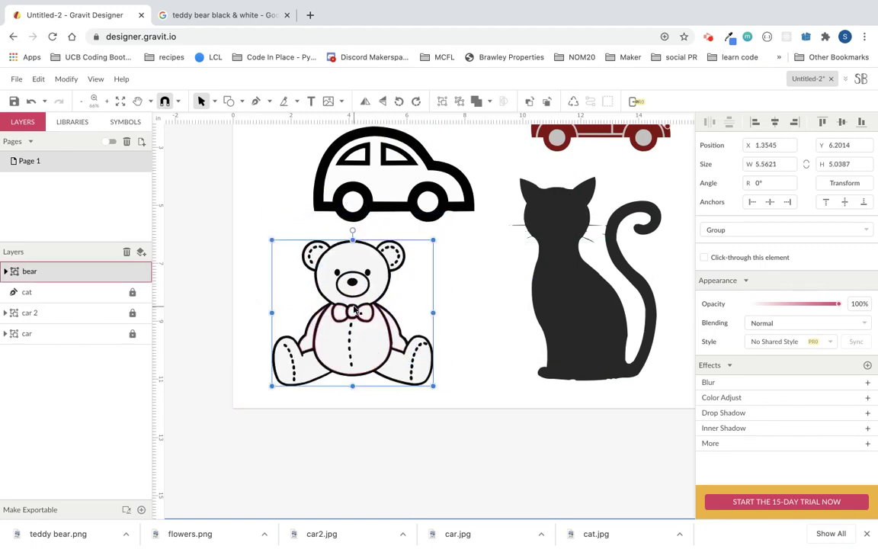
# Step: Import the image flowers.png from the Downloads folder into the page
pyautogui.scroll(5, 443, 290)
pyautogui.hscroll(3, 443, 289)
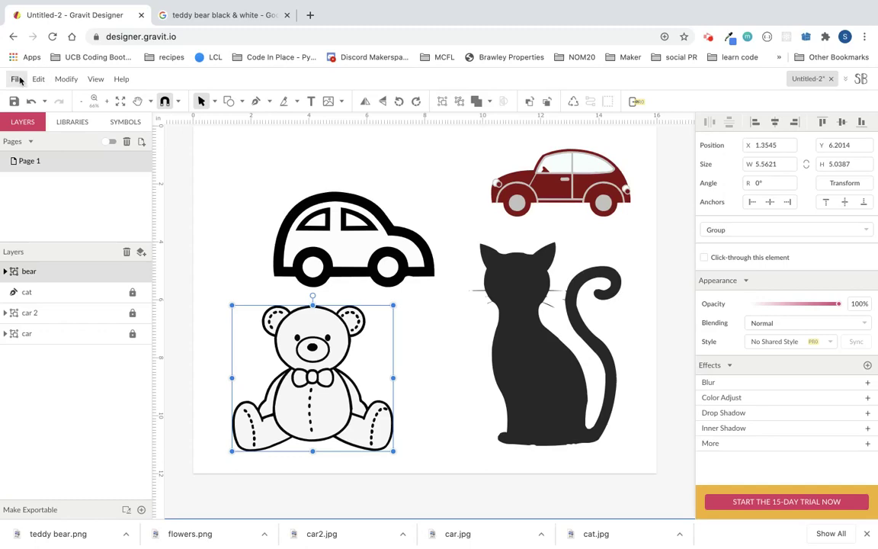
pyautogui.click(16, 79)
pyautogui.moveTo(79, 281)
pyautogui.click(174, 279)
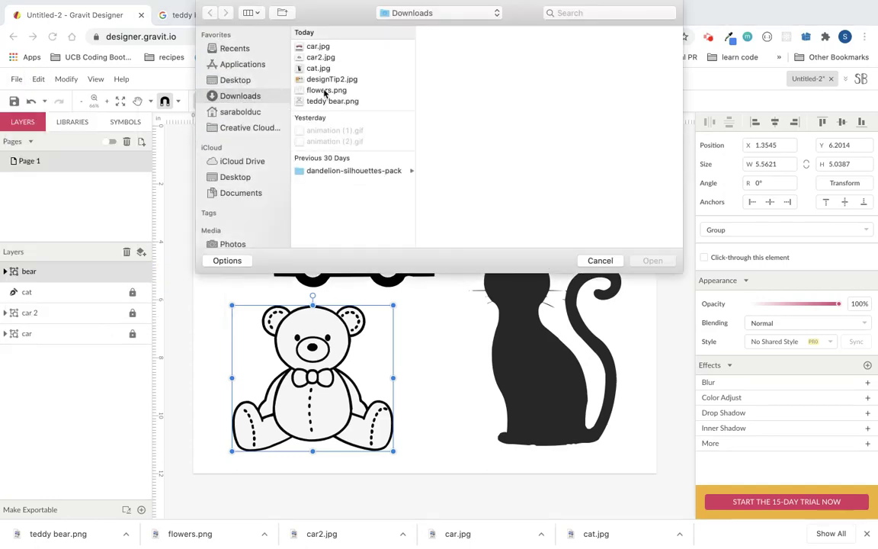
pyautogui.click(325, 90)
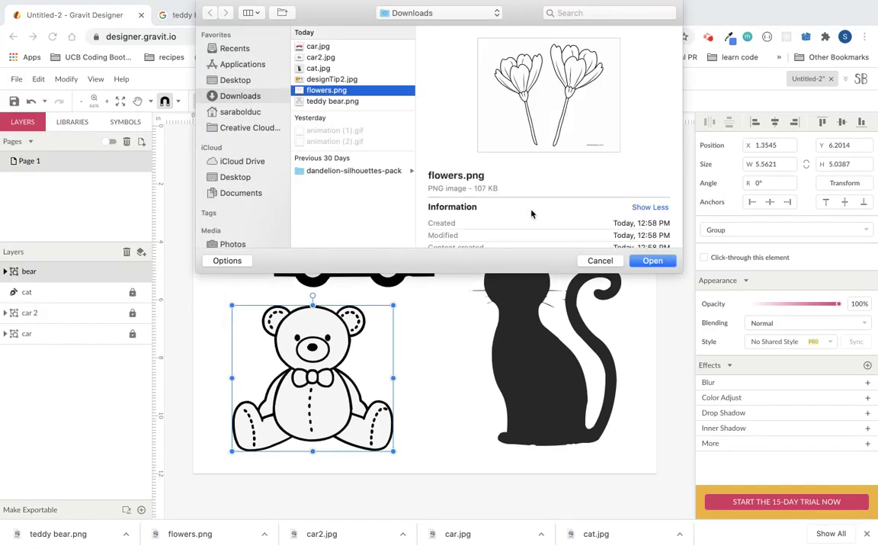
pyautogui.click(652, 261)
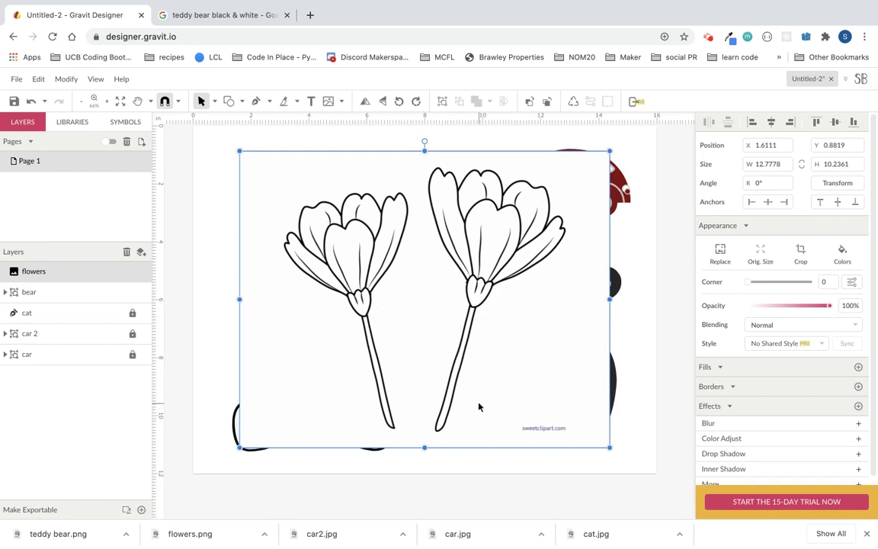
# Step: Vectorize the imported flowers image
pyautogui.click(64, 79)
pyautogui.moveTo(111, 308)
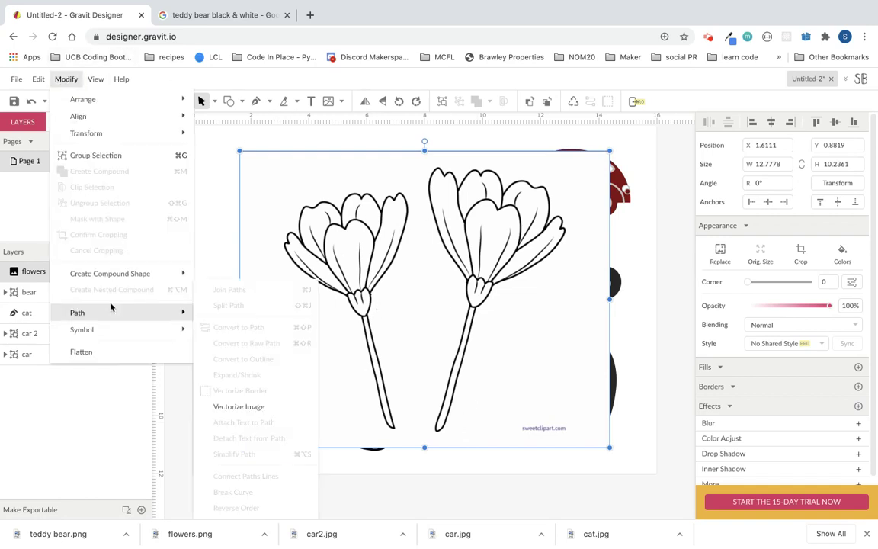
pyautogui.click(242, 412)
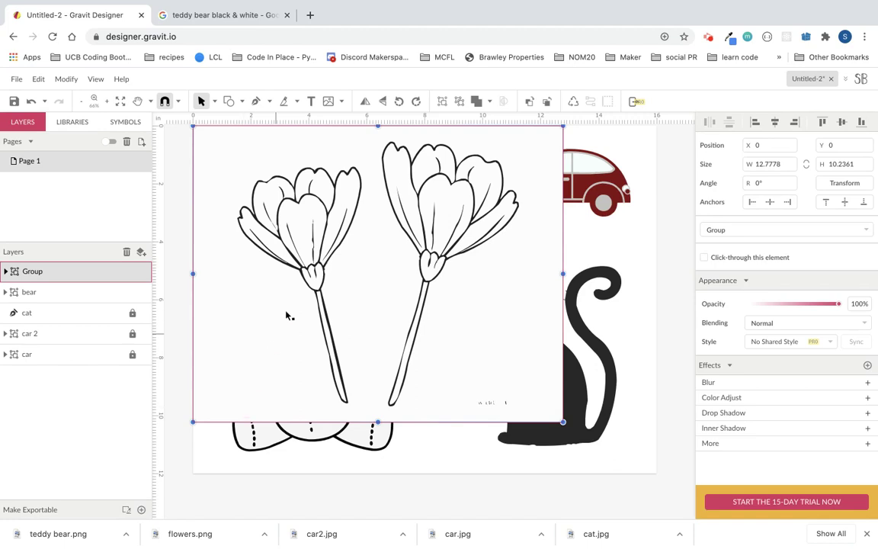
pyautogui.hscroll(1, 256, 365)
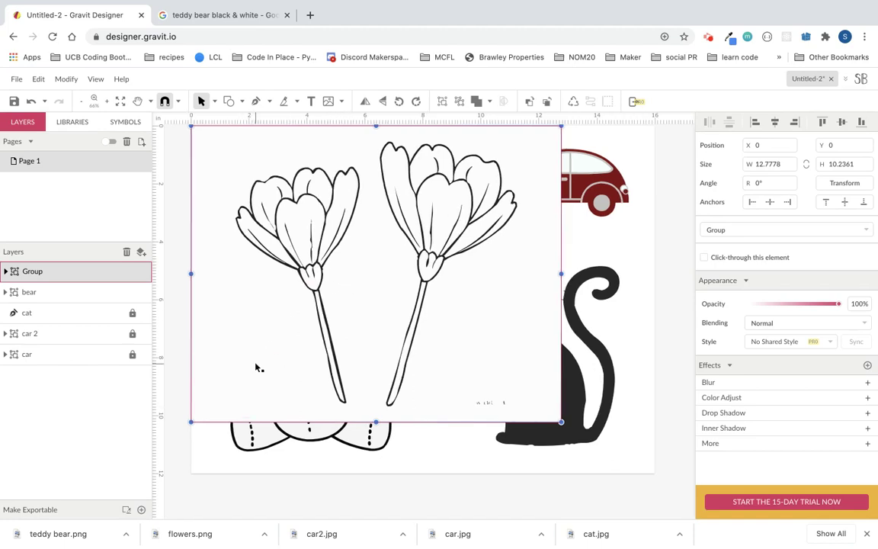
pyautogui.rightClick(67, 273)
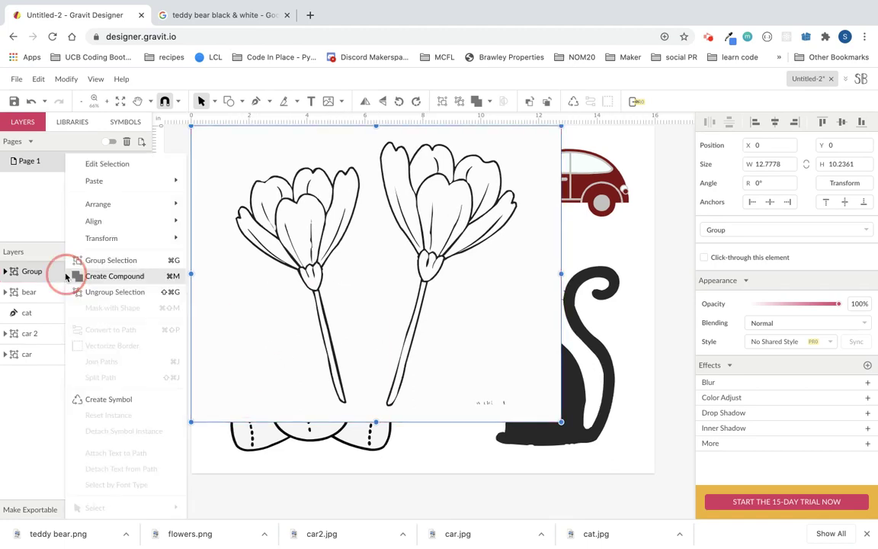
pyautogui.click(90, 276)
pyautogui.hotkey('ctrl', 'z')
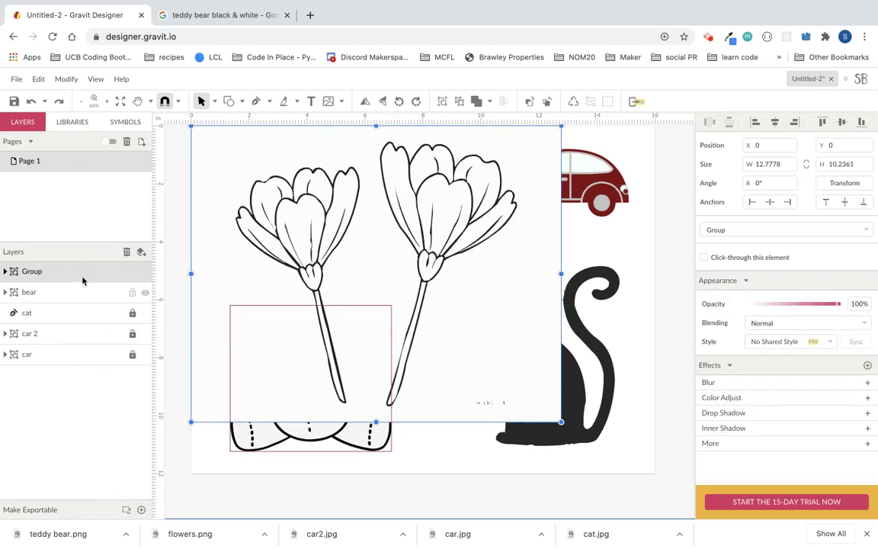
# Step: Ungroup the vectorized flowers and delete their lowest snow layer, the full-size background behind both flowers
pyautogui.rightClick(90, 273)
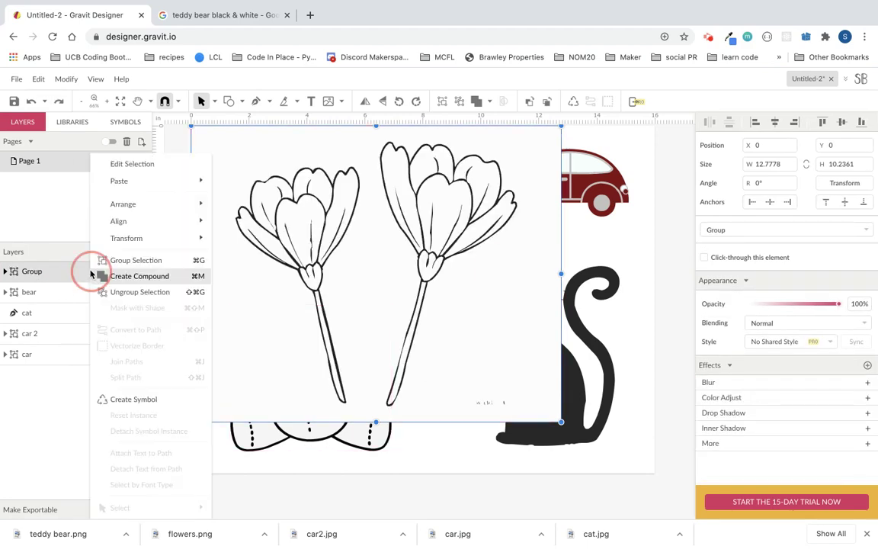
pyautogui.click(139, 293)
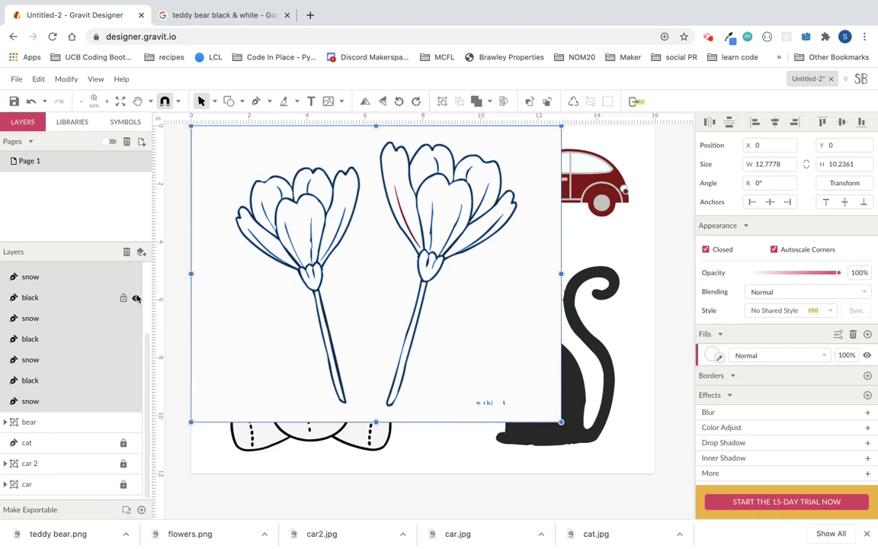
pyautogui.press('Escape')
pyautogui.click(75, 407)
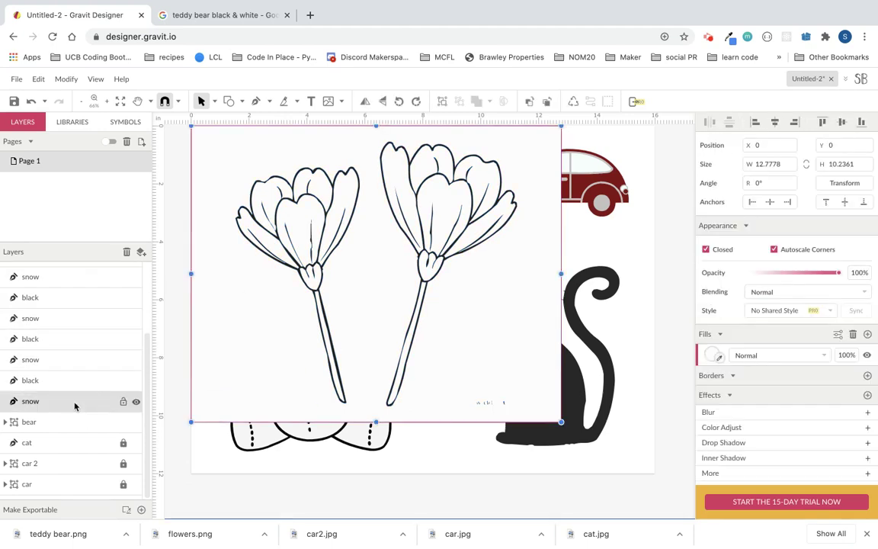
pyautogui.press('Delete')
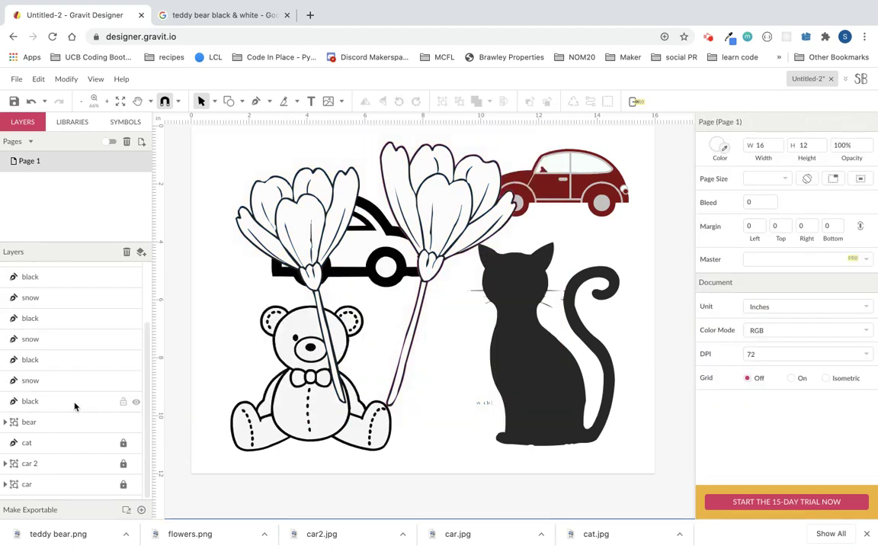
# Step: Select the flowers' remaining black and snow layers one at a time, from the lowest upward, to examine which parts each covers
pyautogui.click(74, 404)
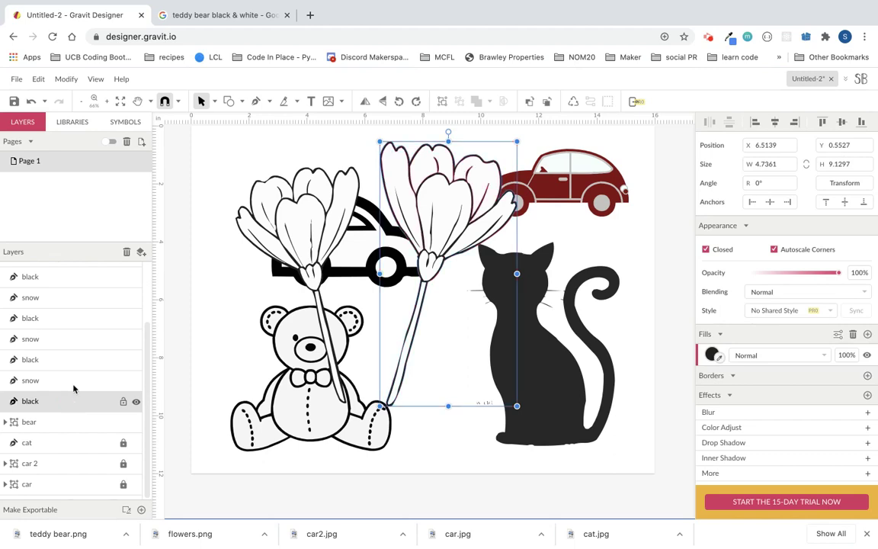
pyautogui.click(71, 379)
pyautogui.click(70, 362)
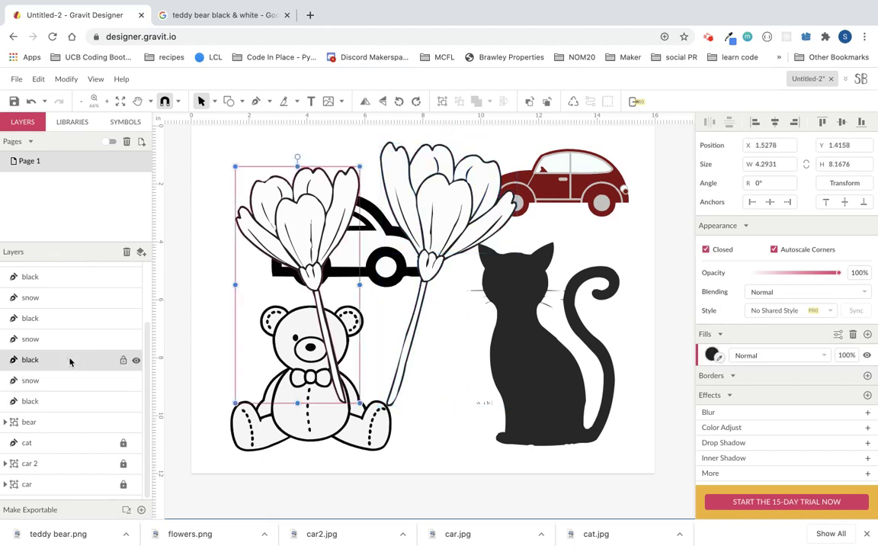
pyautogui.click(71, 341)
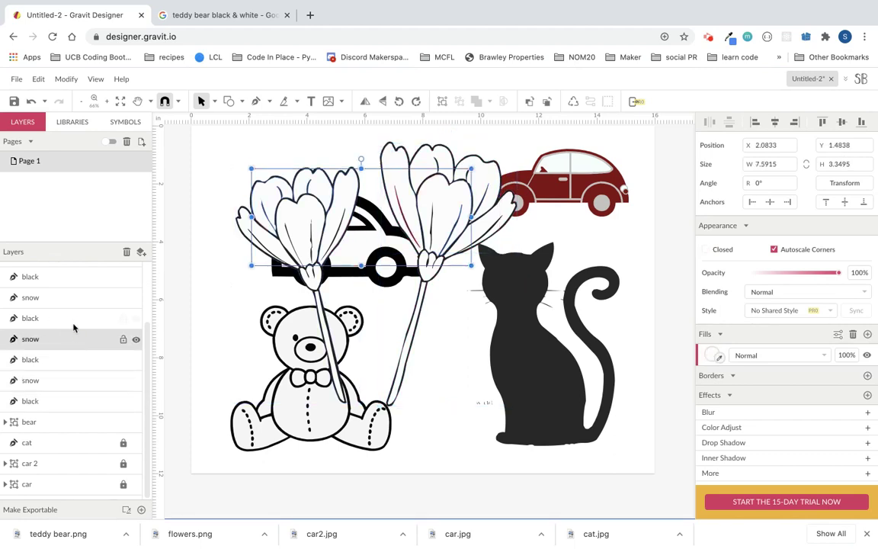
pyautogui.click(68, 319)
pyautogui.click(72, 300)
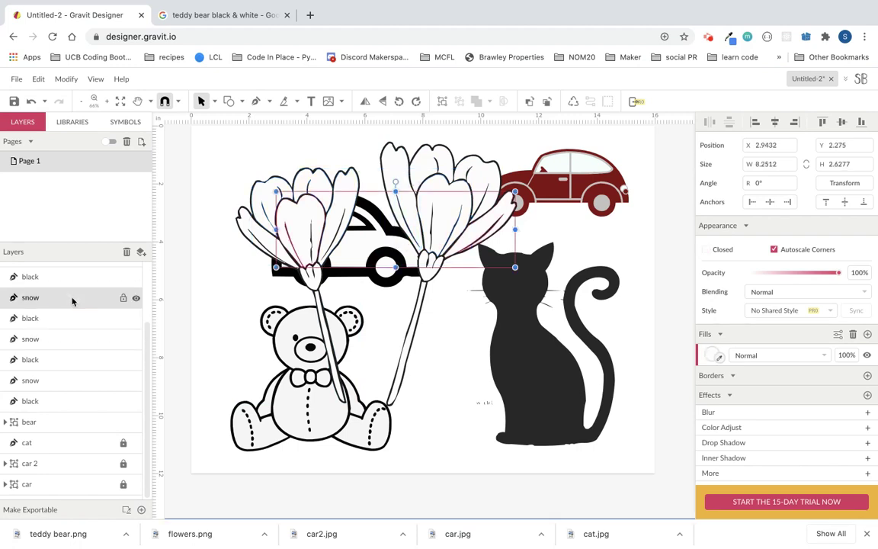